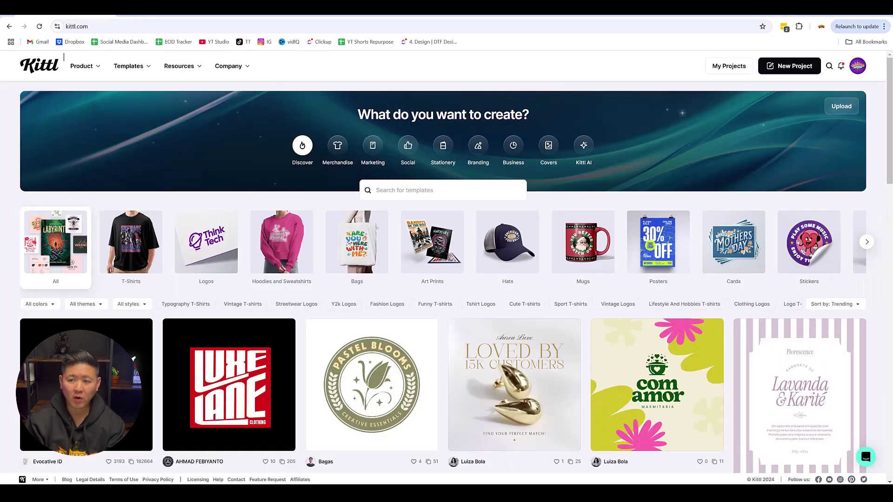
pyautogui.click(862, 72)
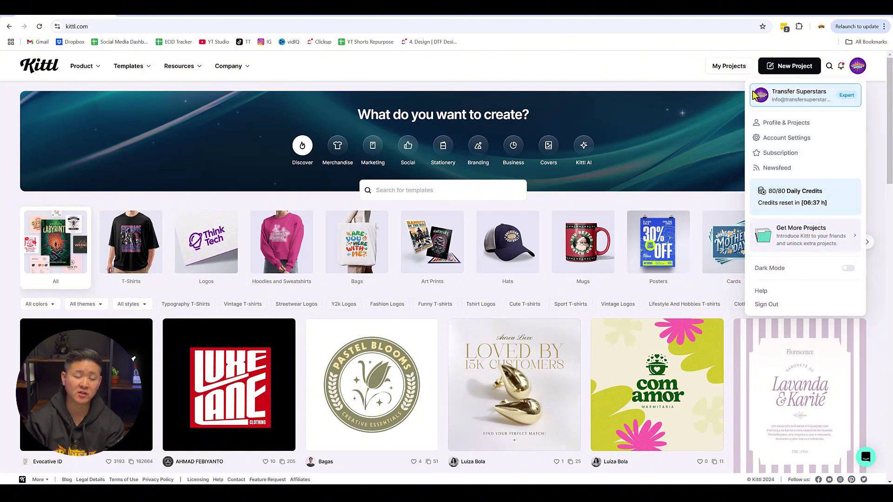
pyautogui.click(638, 106)
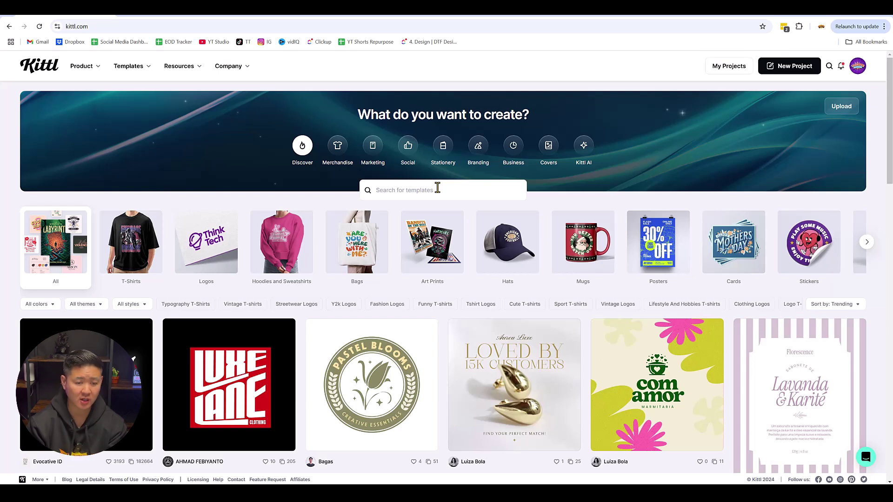
# - Browse the T-shirt design templates and narrow them to the Lifestyle And Hobbies T-shirts category
pyautogui.click(142, 258)
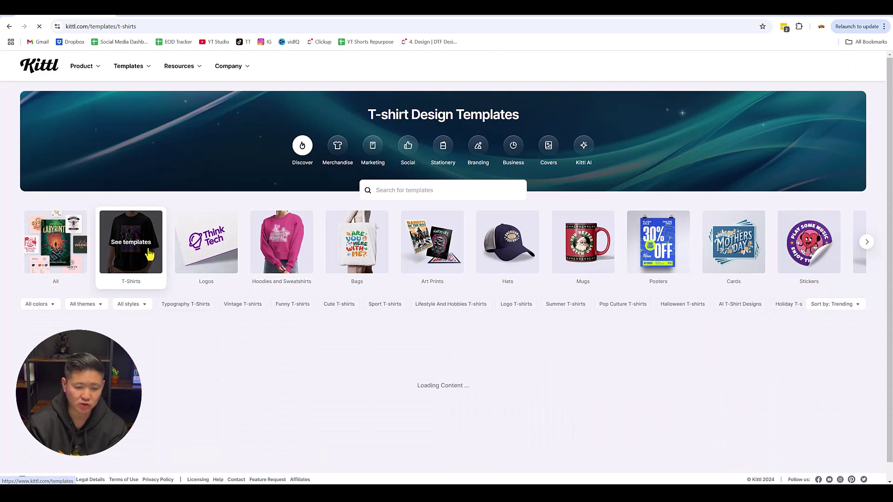
pyautogui.scroll(-1, 141, 288)
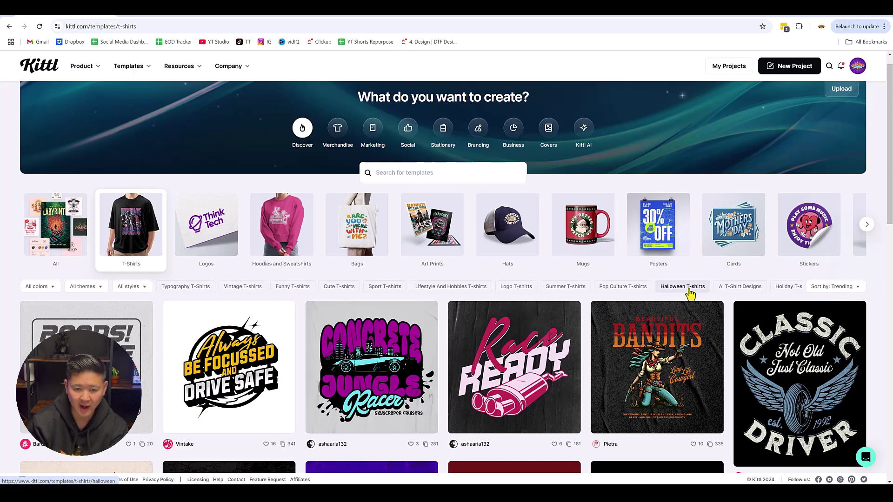
pyautogui.click(464, 286)
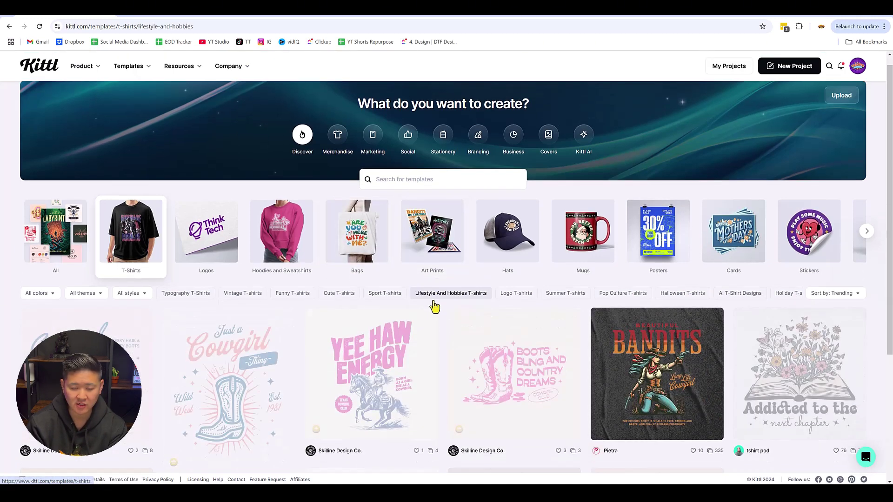
pyautogui.scroll(-3, 435, 305)
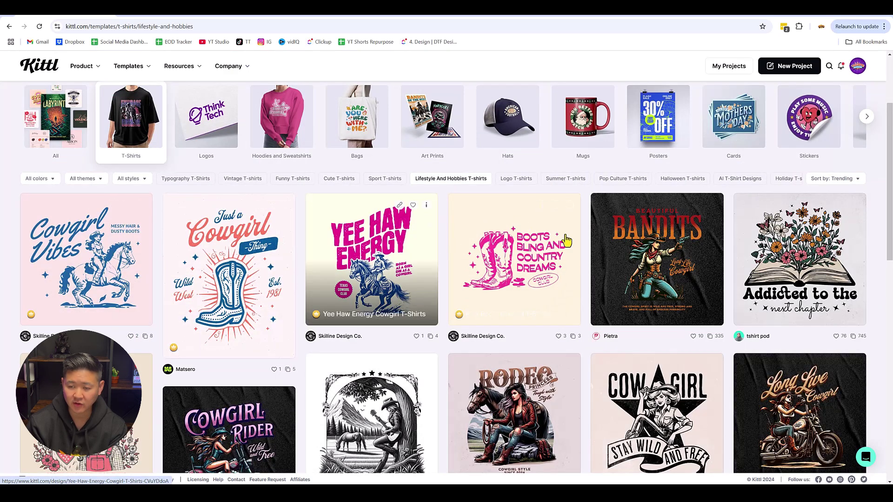
# - Sort the Lifestyle And Hobbies templates by Most used and look through the designs
pyautogui.click(846, 180)
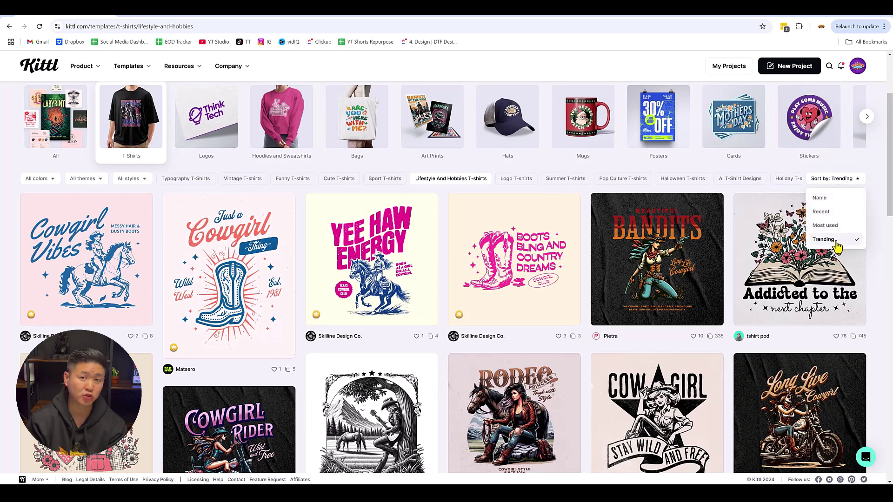
pyautogui.click(826, 225)
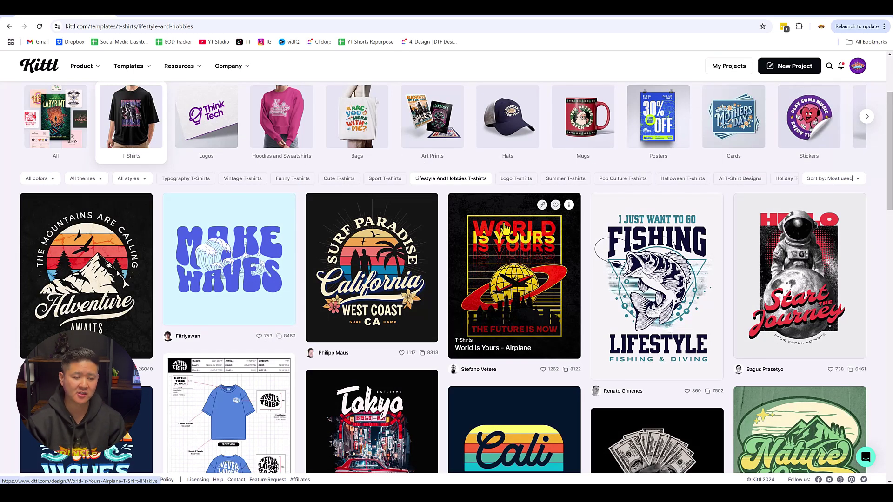
pyautogui.scroll(-5, 361, 168)
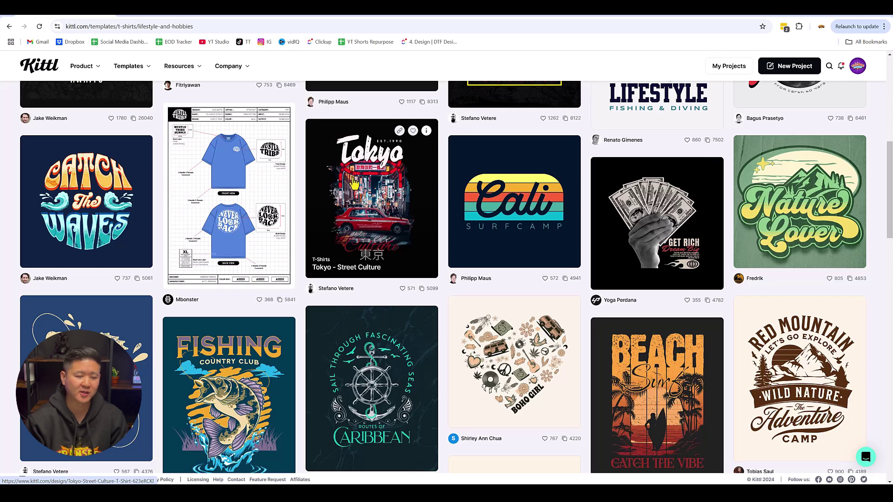
pyautogui.scroll(8, 355, 184)
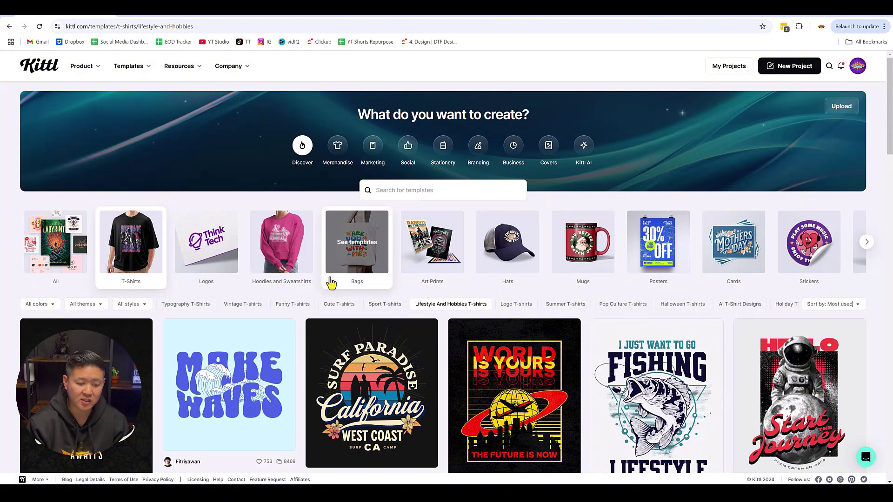
# - Search the Lifestyle And Hobbies T-shirt templates for "groovy 70s"
pyautogui.click(420, 188)
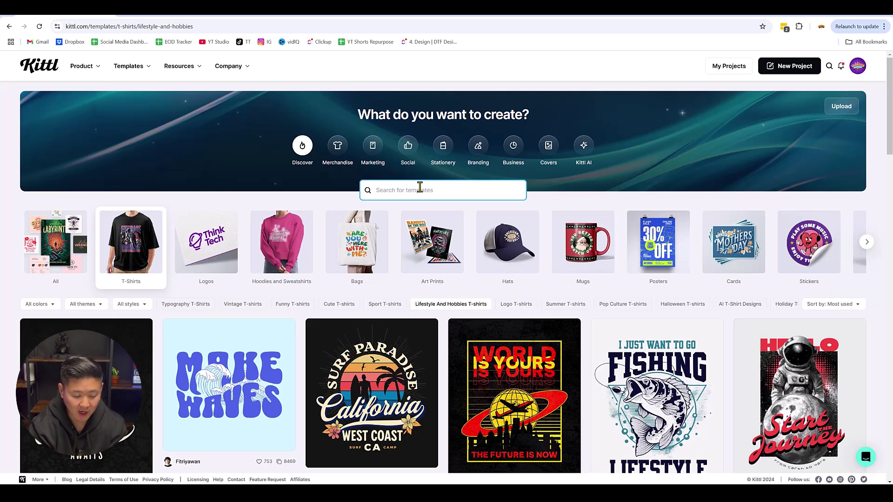
pyautogui.write('groovy ')
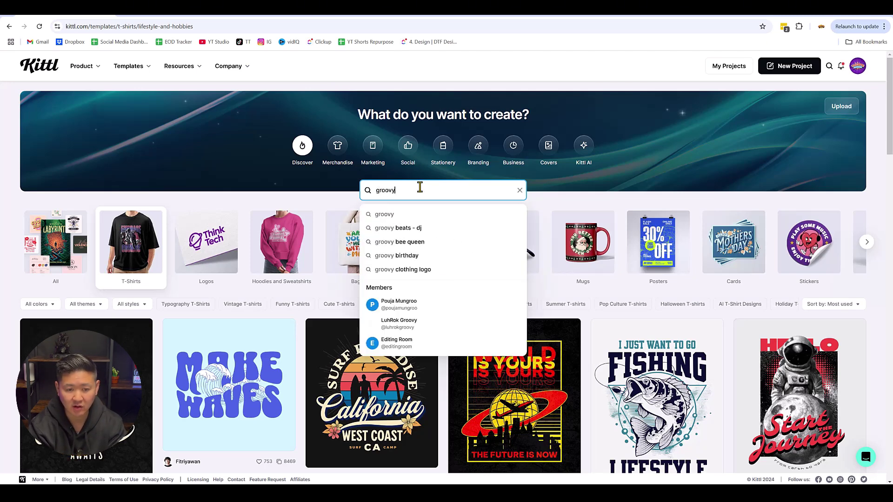
pyautogui.write('70s')
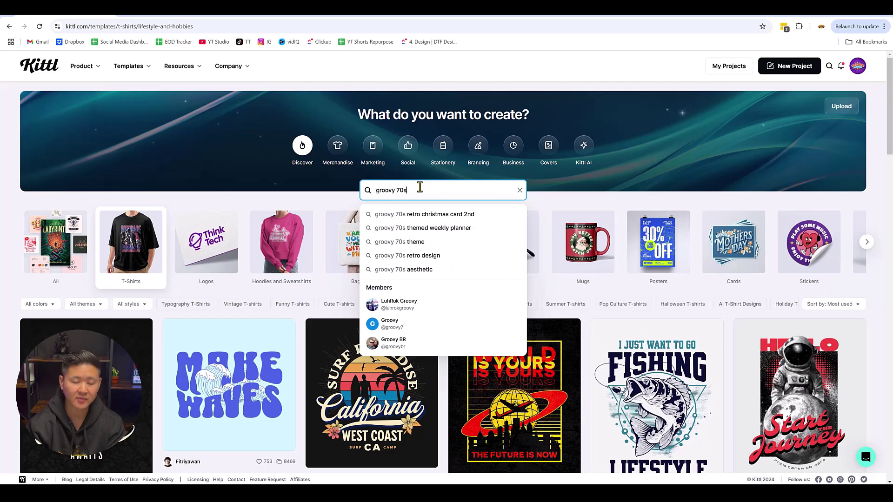
pyautogui.press('Return')
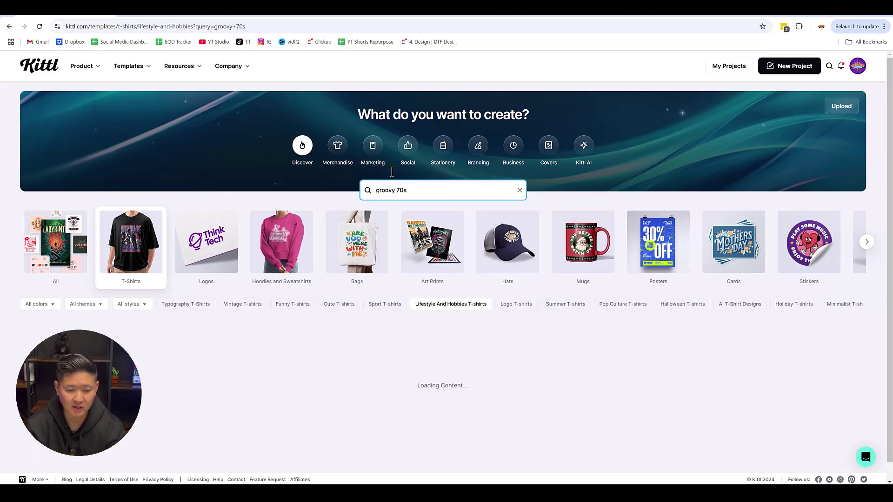
# - Find the Love Coffe and Dogs T-shirt template among the search results and open it in the editor
pyautogui.scroll(-3, 72, 287)
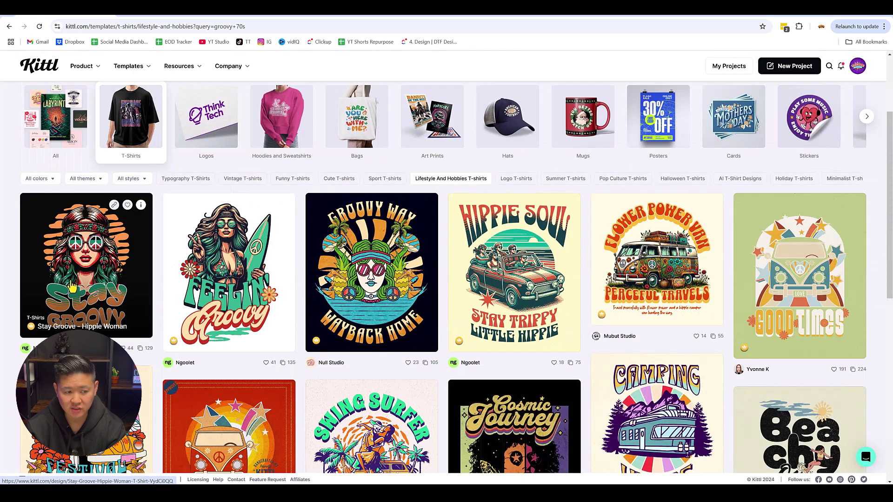
pyautogui.scroll(-3, 161, 265)
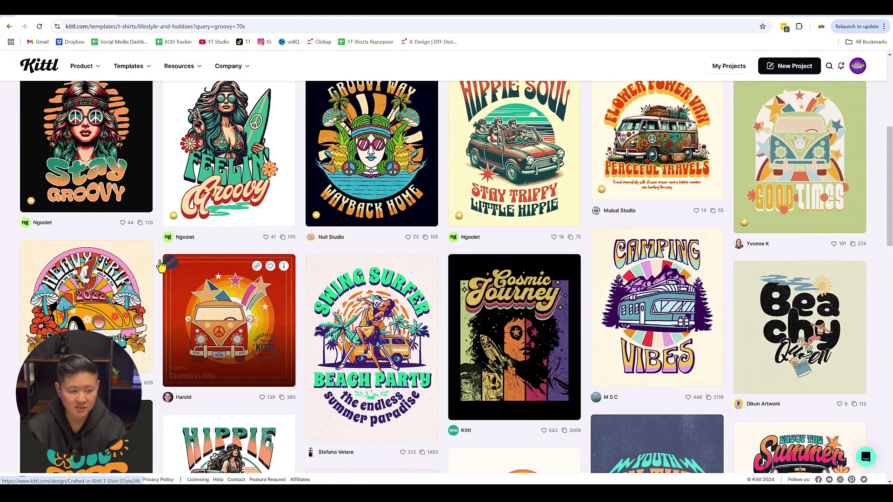
pyautogui.scroll(-5, 707, 231)
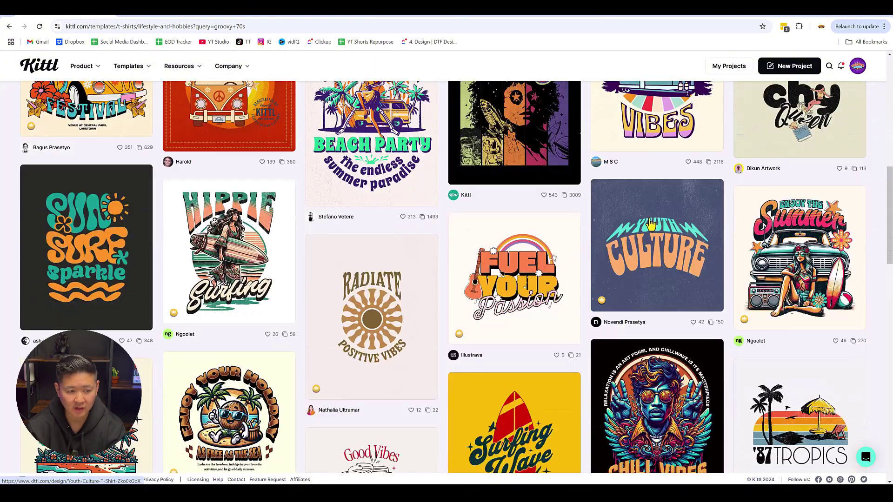
pyautogui.scroll(-1, 651, 225)
pyautogui.scroll(-3, 786, 209)
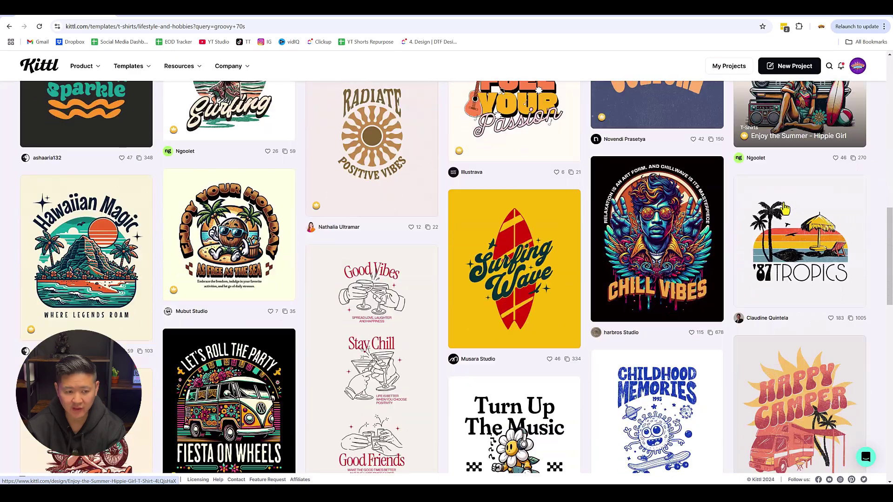
pyautogui.scroll(-3, 791, 219)
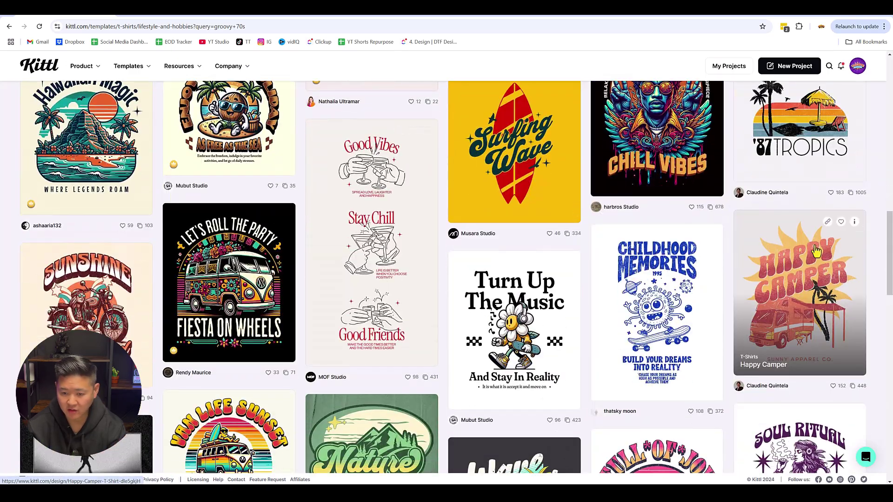
pyautogui.scroll(-3, 816, 251)
pyautogui.scroll(-4, 302, 254)
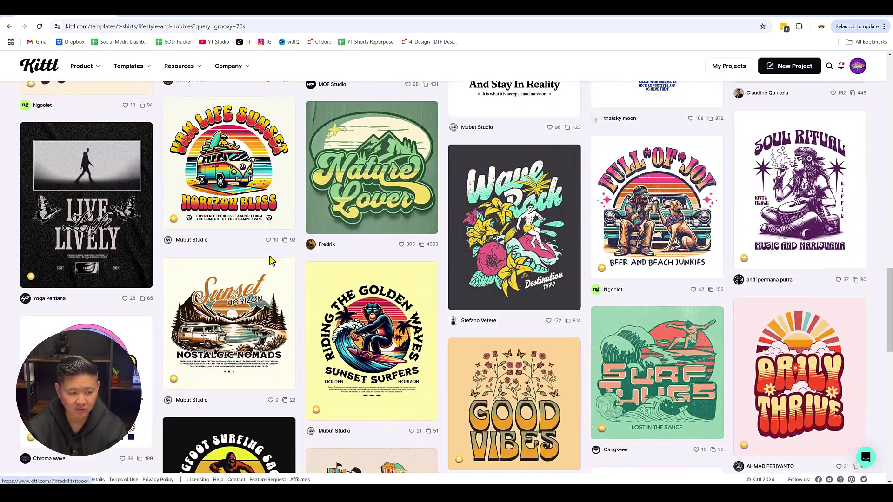
pyautogui.scroll(-4, 272, 261)
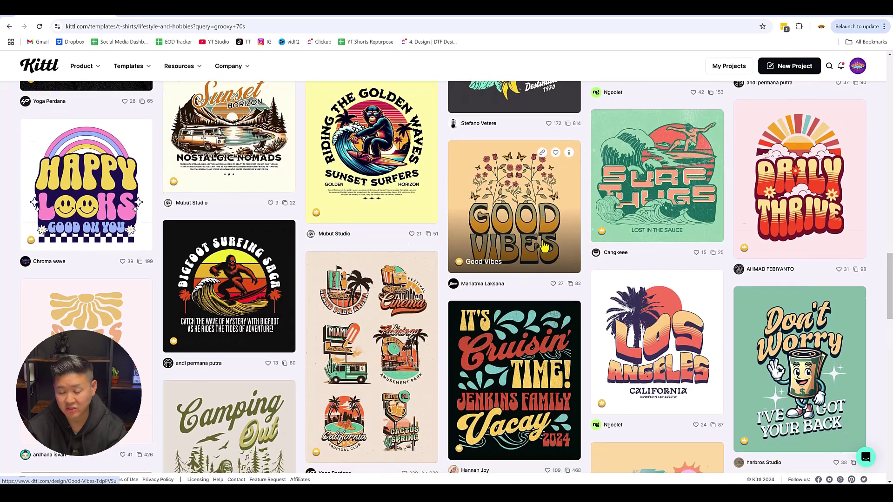
pyautogui.scroll(-2, 544, 247)
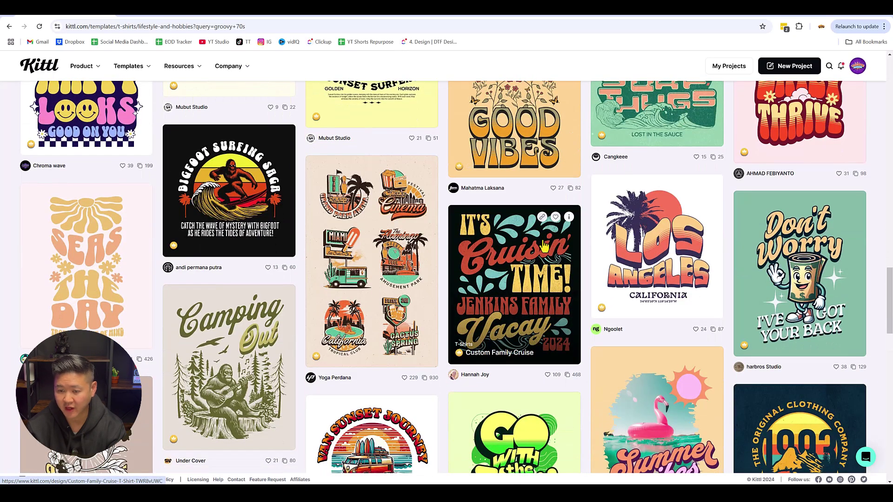
pyautogui.scroll(-4, 781, 177)
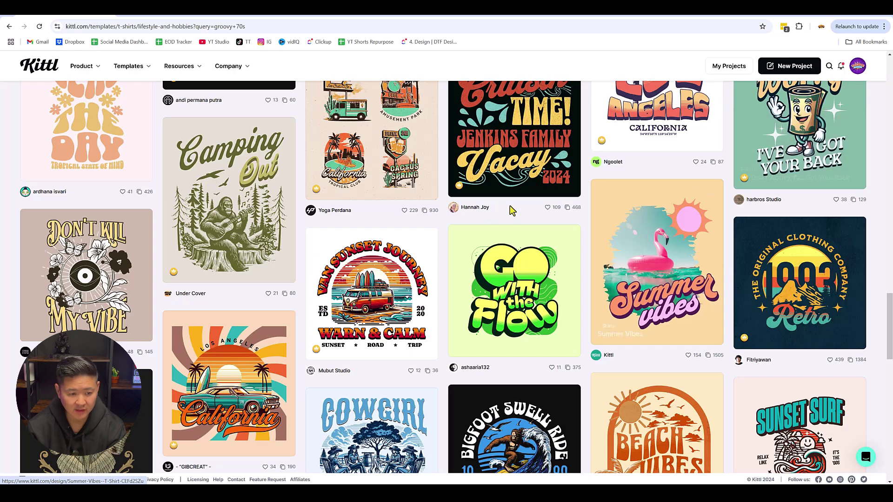
pyautogui.scroll(-8, 570, 221)
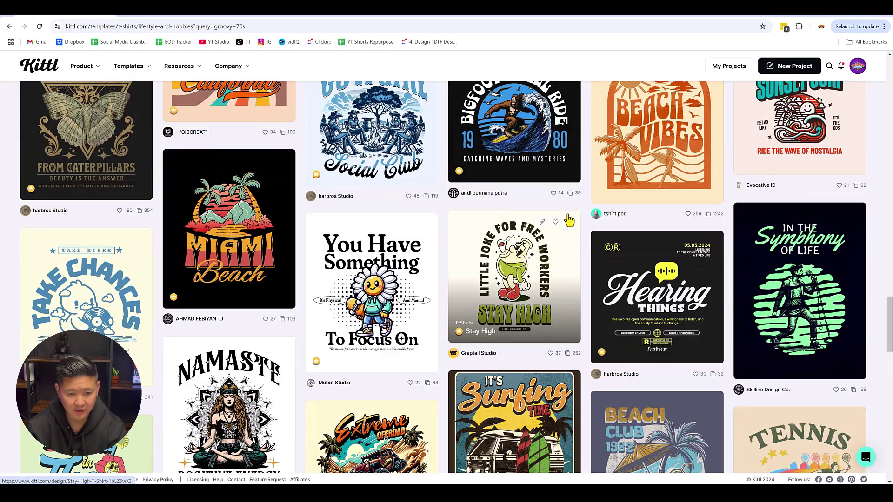
pyautogui.scroll(-8, 570, 221)
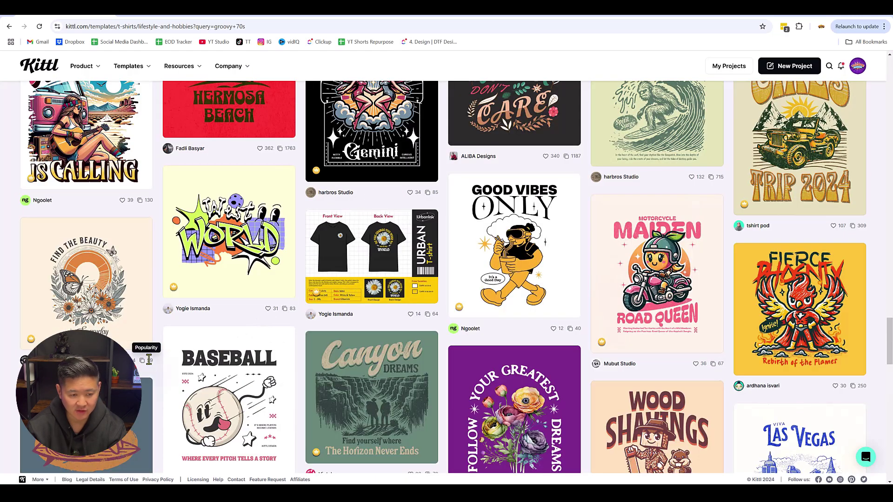
pyautogui.scroll(-3, 501, 278)
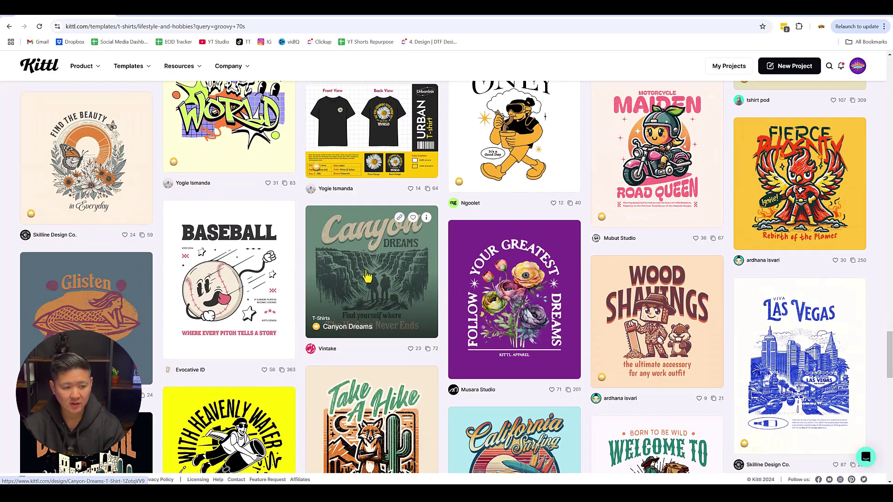
pyautogui.scroll(-6, 367, 276)
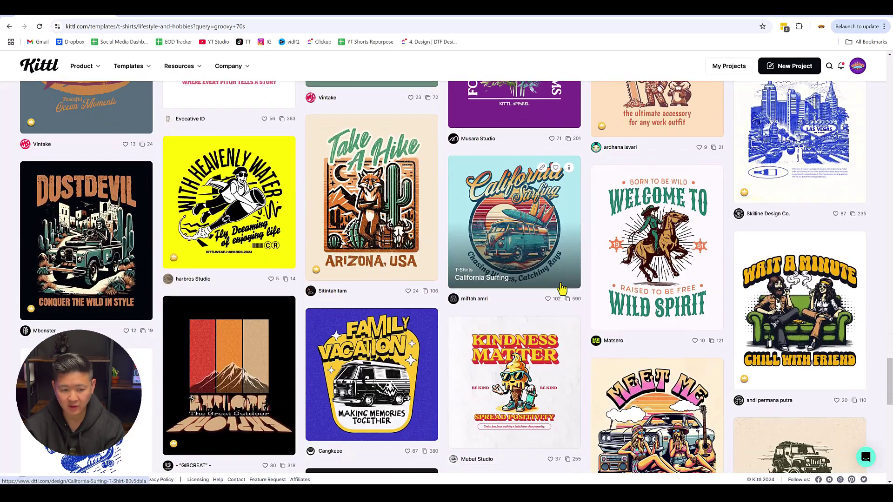
pyautogui.scroll(-3, 562, 288)
pyautogui.scroll(-4, 561, 289)
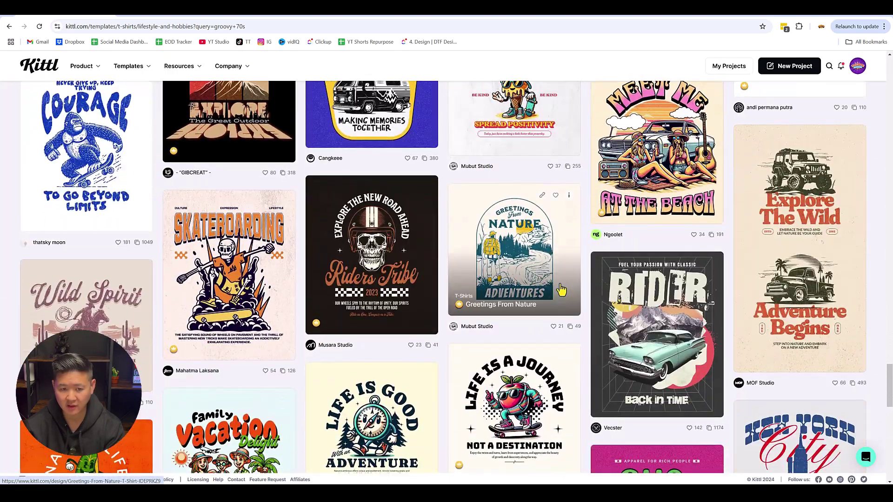
pyautogui.scroll(-7, 561, 291)
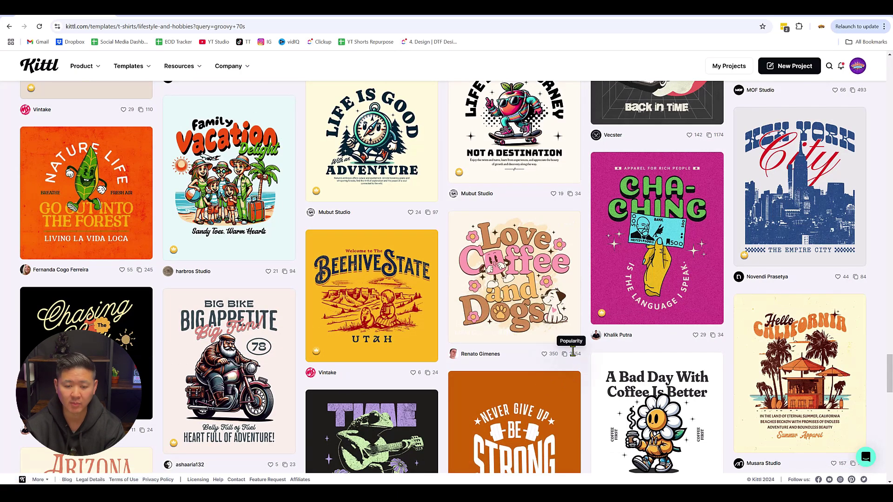
pyautogui.scroll(-3, 519, 212)
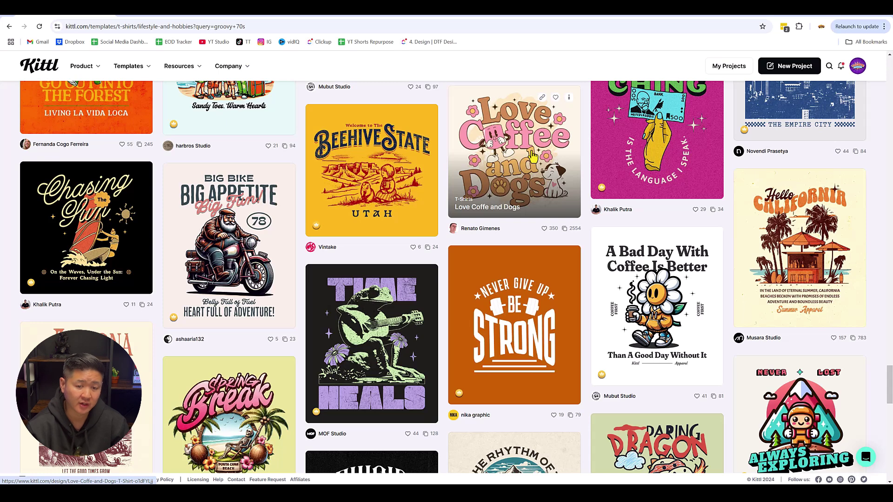
pyautogui.click(520, 176)
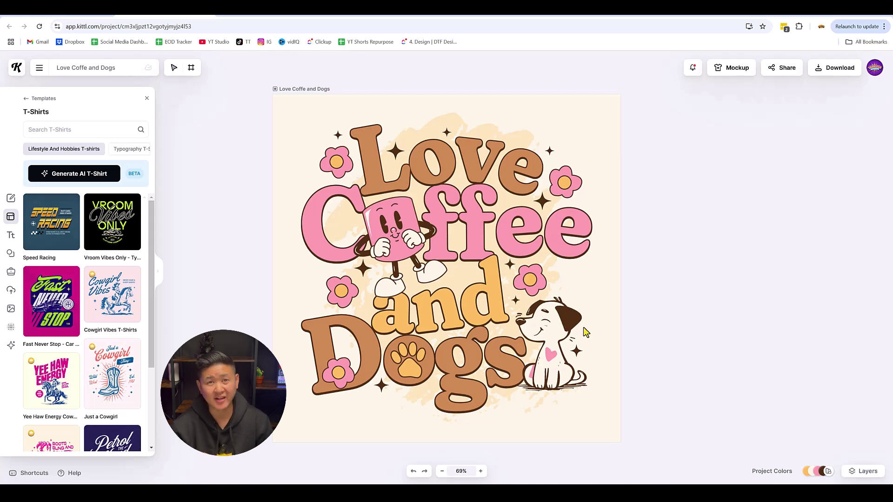
# - Search Kittl Copilot for "french bulldog" as a replacement for the puppy illustration and look through the suggested images
pyautogui.click(565, 323)
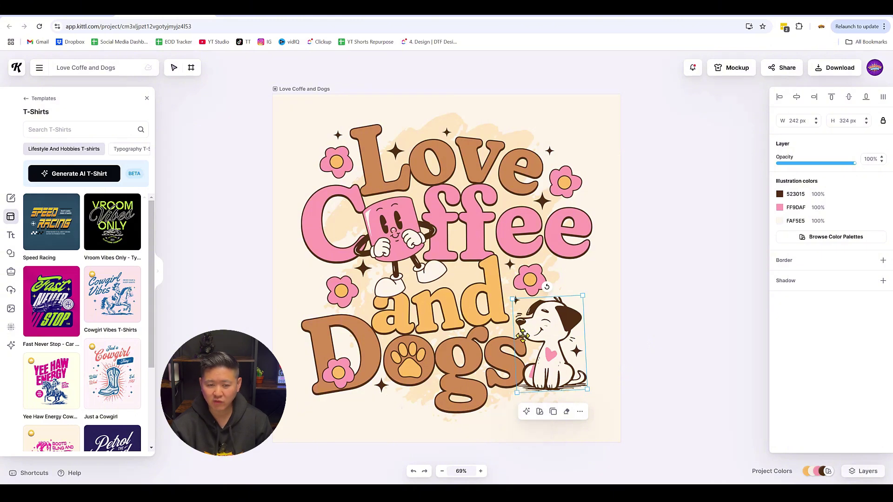
pyautogui.click(462, 239)
pyautogui.click(548, 318)
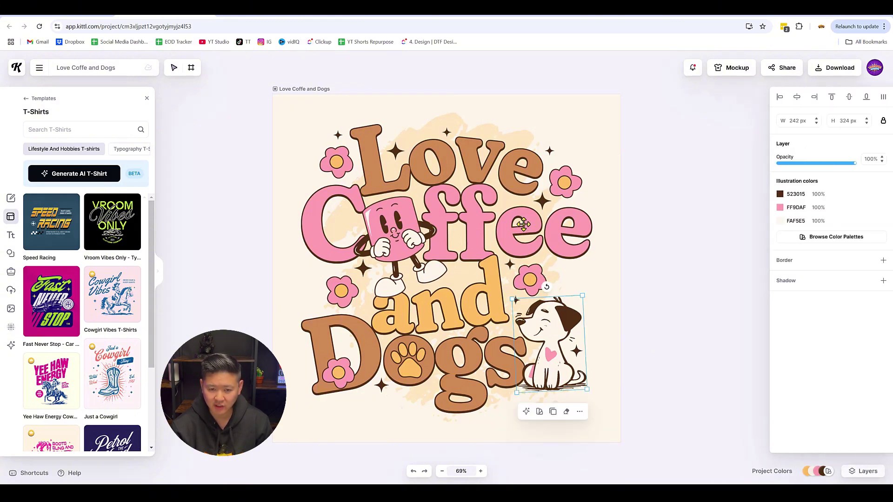
pyautogui.click(524, 304)
pyautogui.click(534, 326)
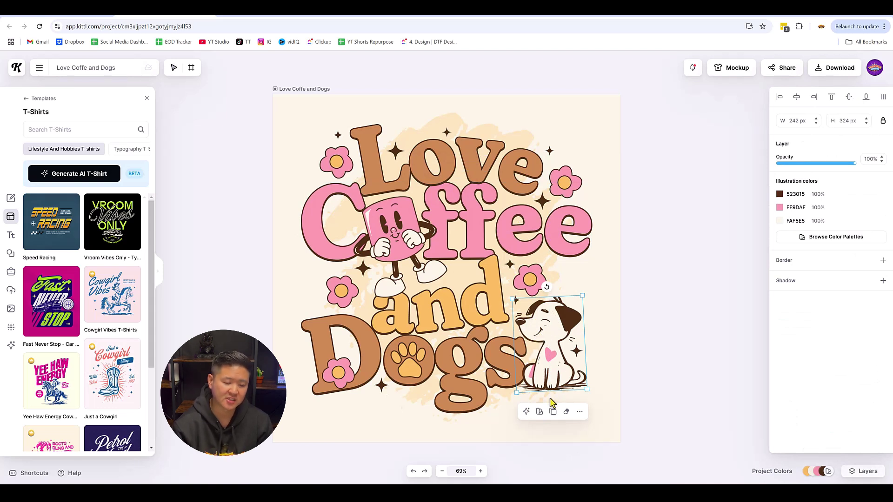
pyautogui.click(528, 412)
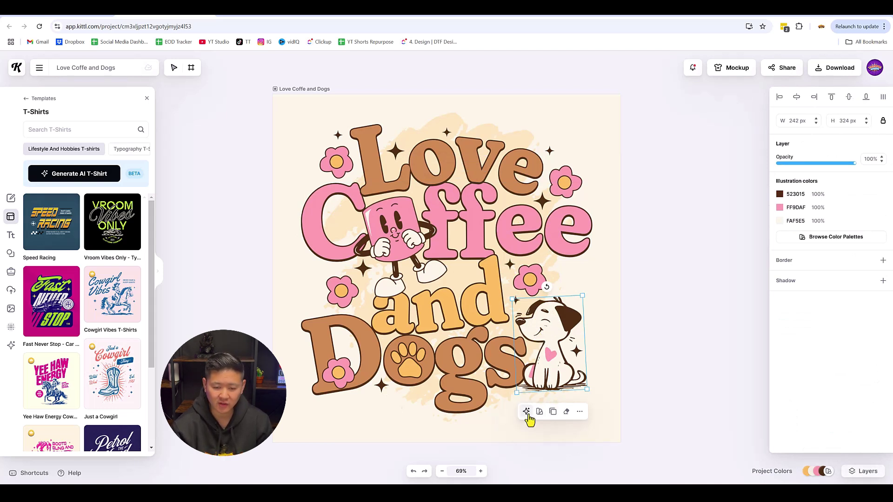
pyautogui.click(433, 334)
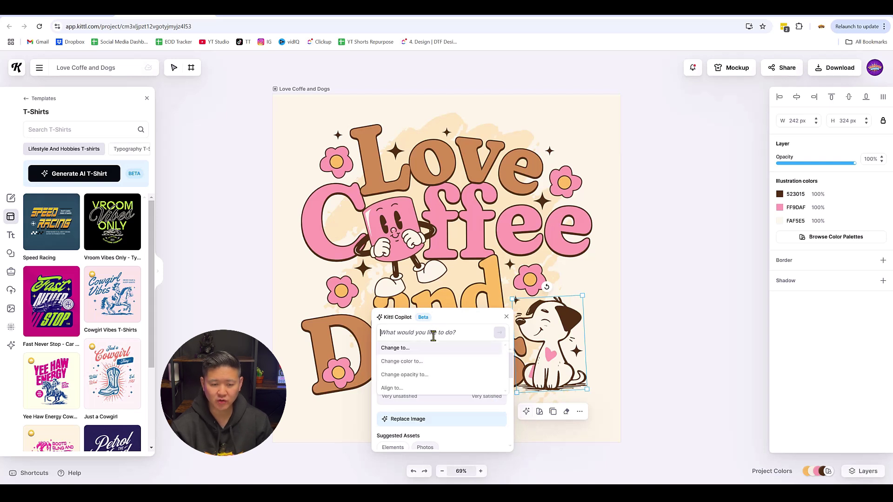
pyautogui.write('french bulldog')
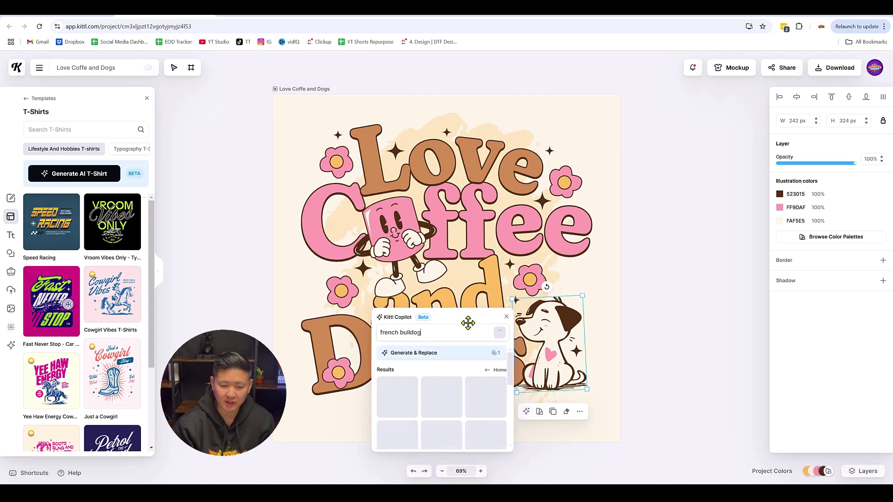
pyautogui.scroll(-3, 451, 369)
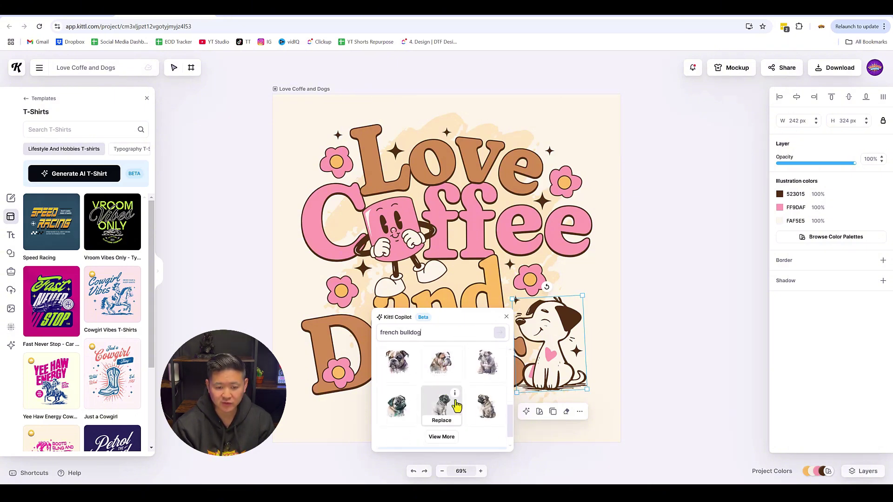
pyautogui.scroll(3, 470, 395)
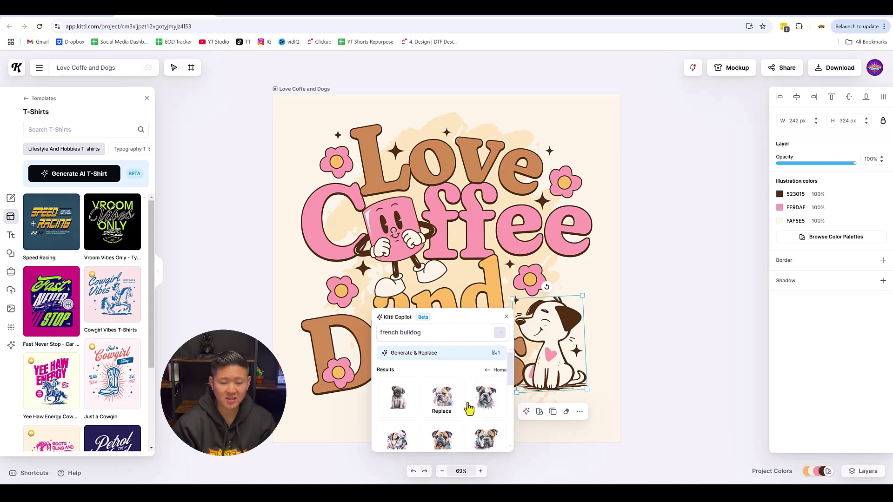
pyautogui.scroll(-5, 477, 366)
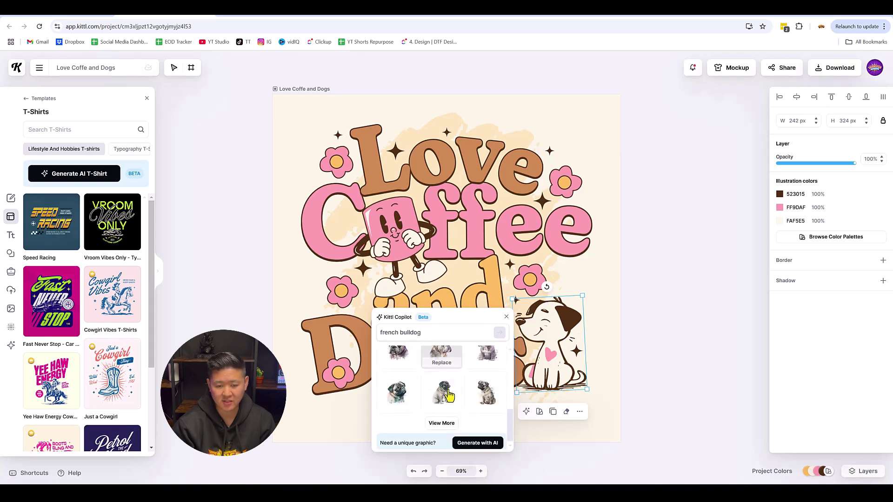
# - Generate a french bulldog image in the same style to replace the puppy illustration
pyautogui.click(475, 440)
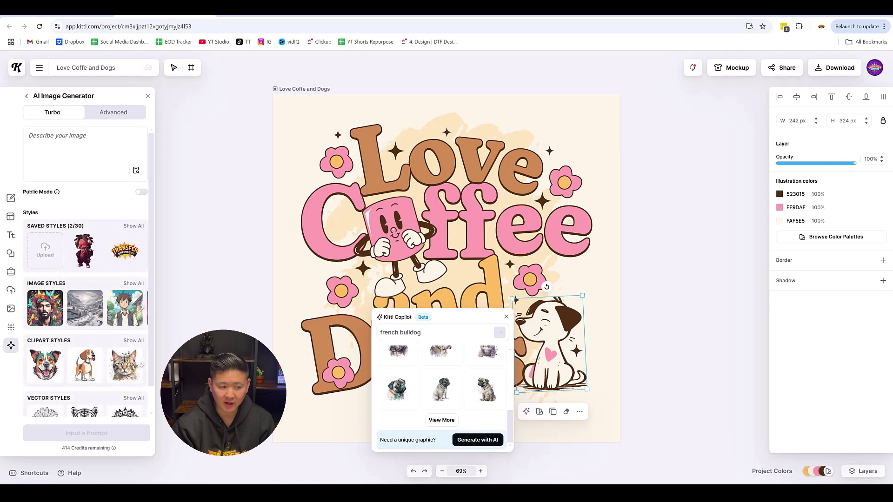
pyautogui.scroll(5, 462, 405)
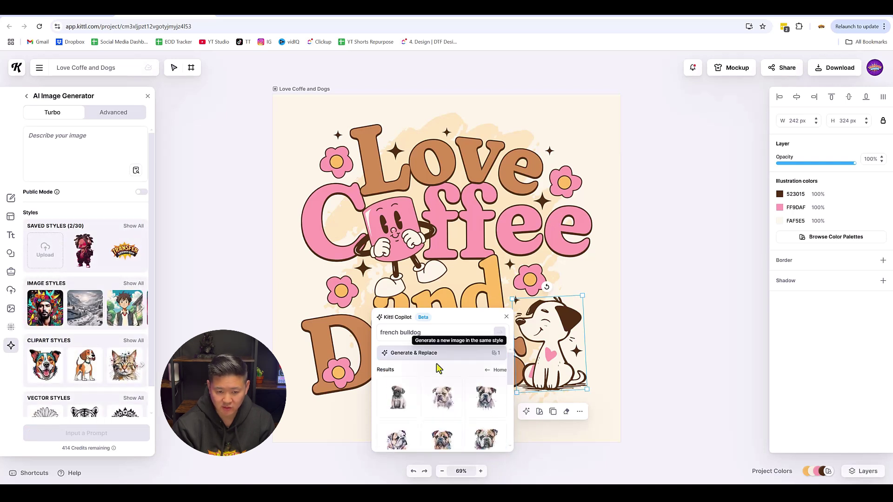
pyautogui.click(409, 354)
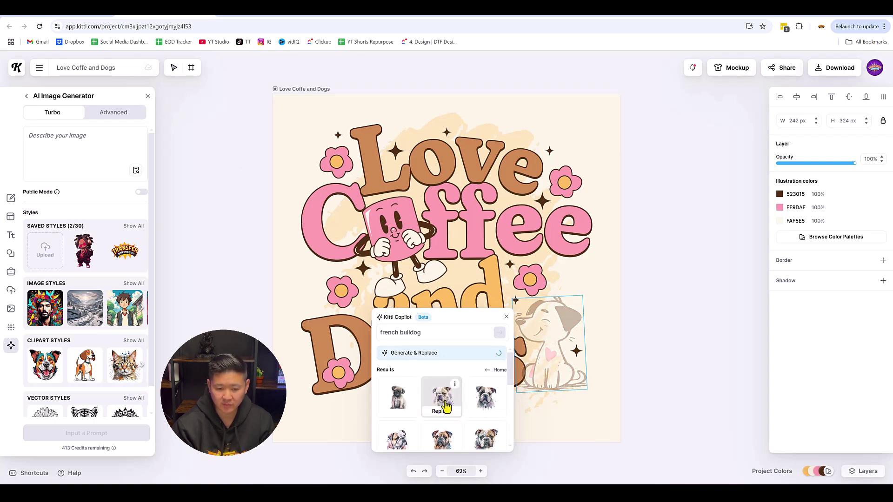
pyautogui.moveTo(489, 396)
pyautogui.scroll(-1, 447, 365)
pyautogui.scroll(1, 455, 372)
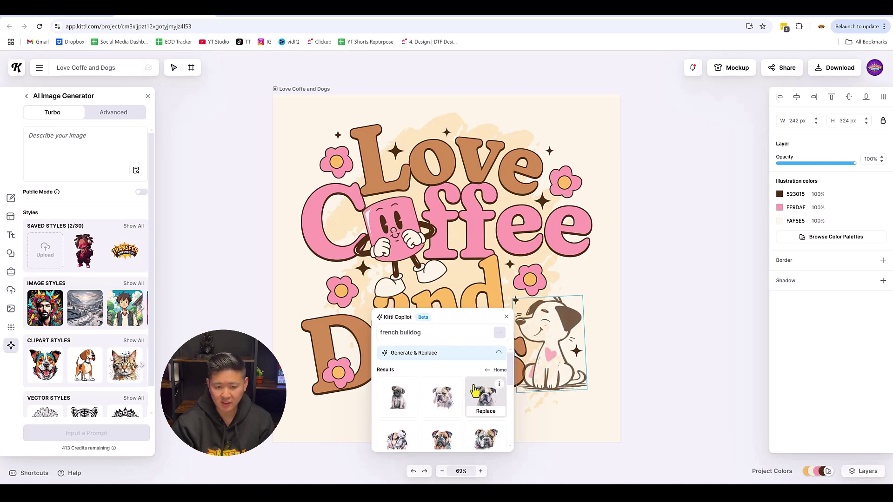
pyautogui.scroll(-3, 449, 410)
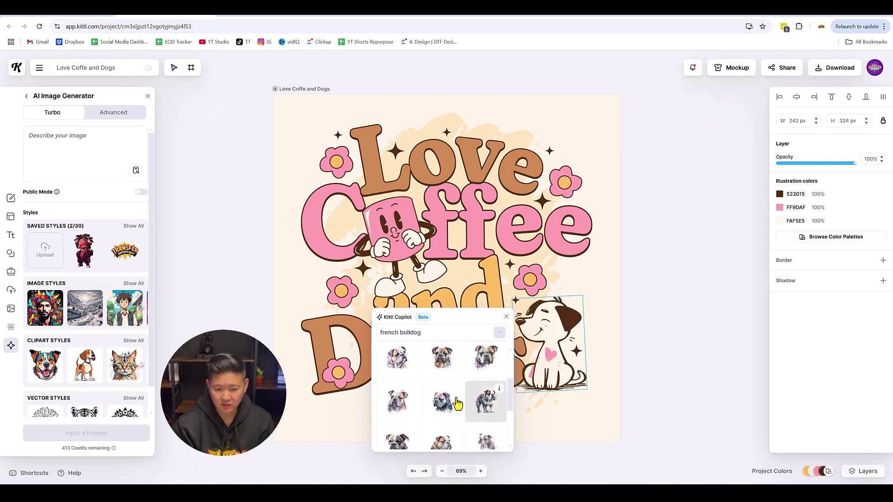
pyautogui.scroll(3, 455, 400)
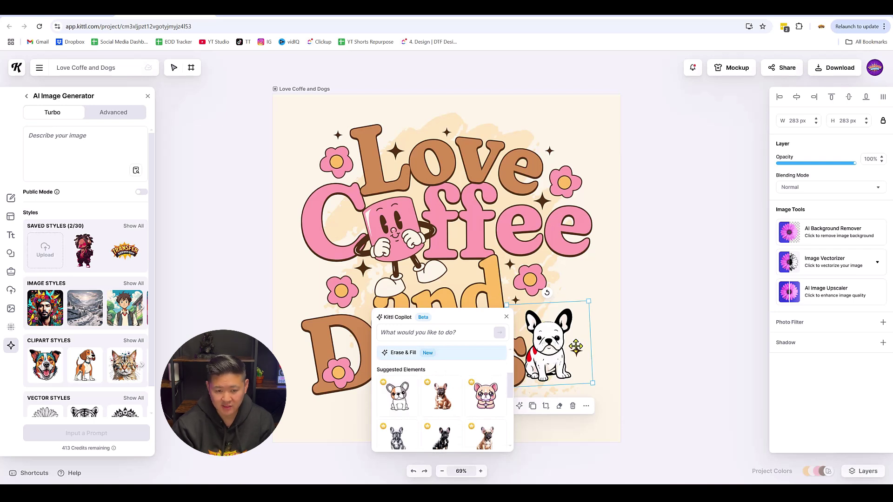
# - Add the suggested sitting cartoon bulldog with orange and grey face patches to the design and close Copilot
pyautogui.scroll(-1, 472, 379)
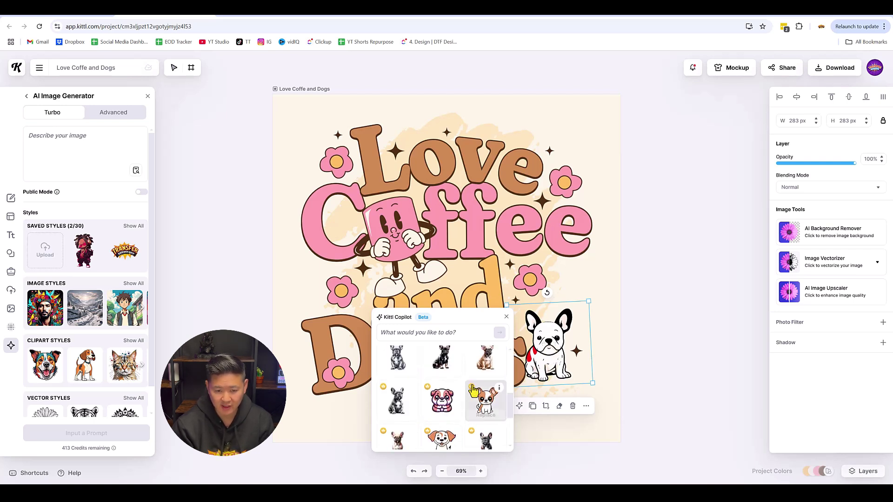
pyautogui.moveTo(444, 390)
pyautogui.scroll(1, 445, 391)
pyautogui.moveTo(408, 405)
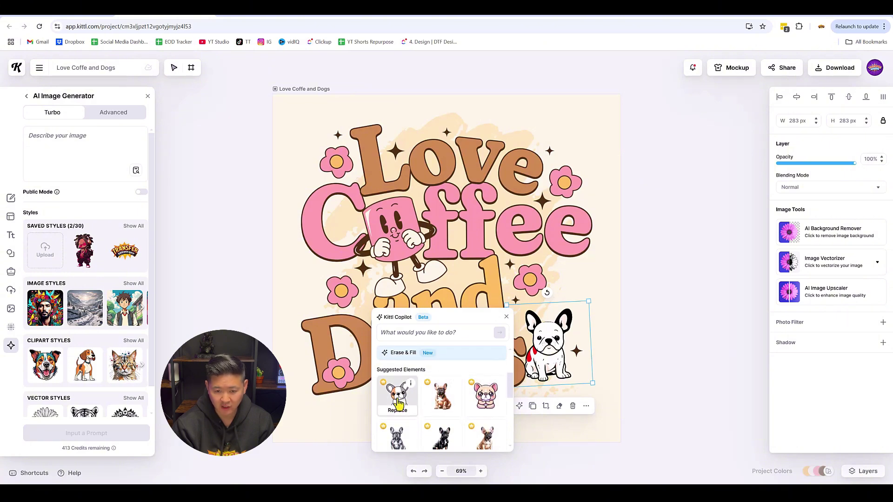
pyautogui.click(398, 403)
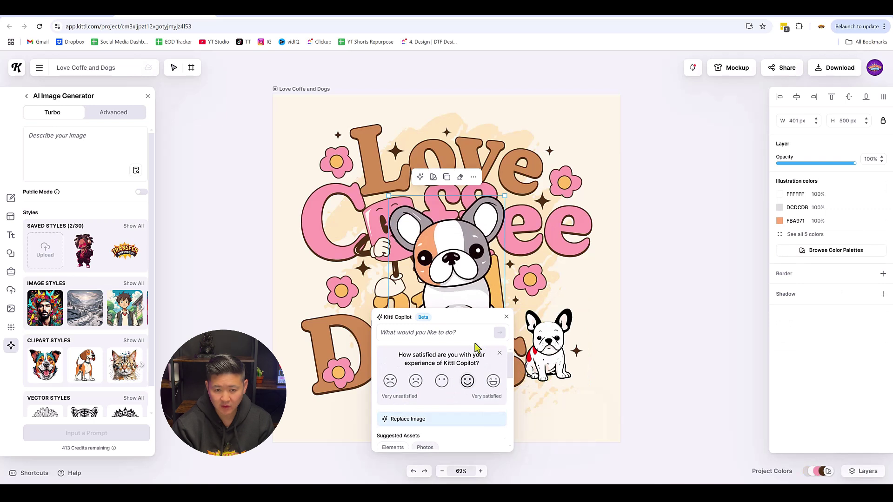
pyautogui.click(506, 317)
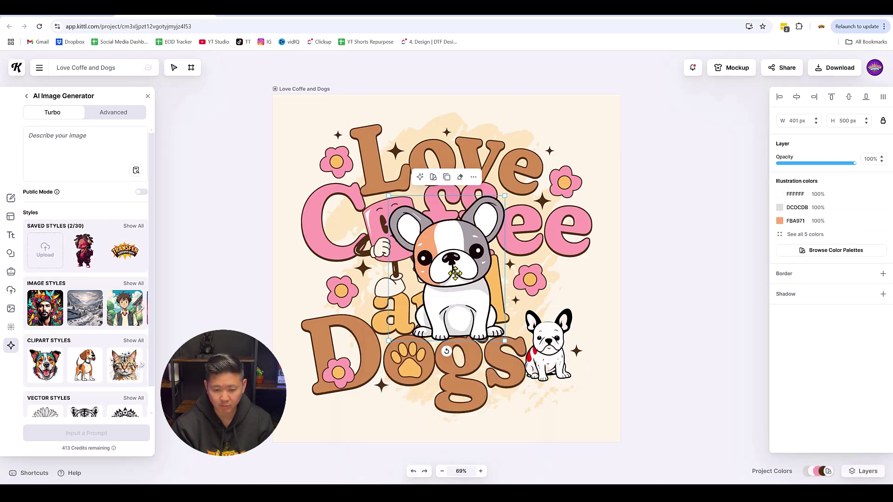
# - Delete the generated black-and-white bulldog and place the cartoon bulldog beside the word Dogs, scaled to about 233 × 290 px
pyautogui.click(548, 343)
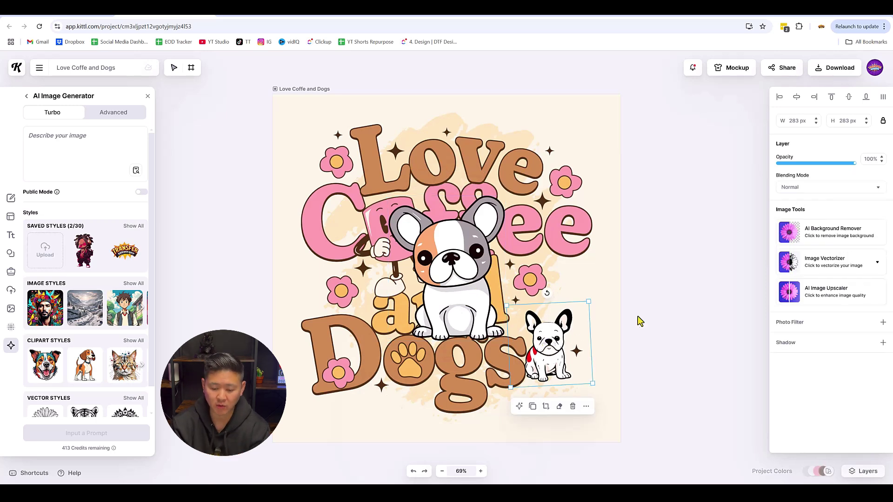
pyautogui.press('Delete')
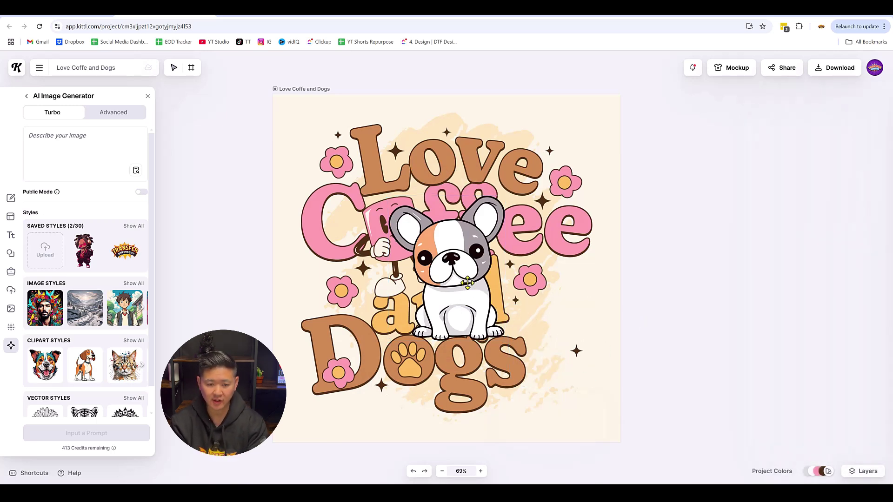
pyautogui.moveTo(467, 282); pyautogui.dragTo(557, 359)
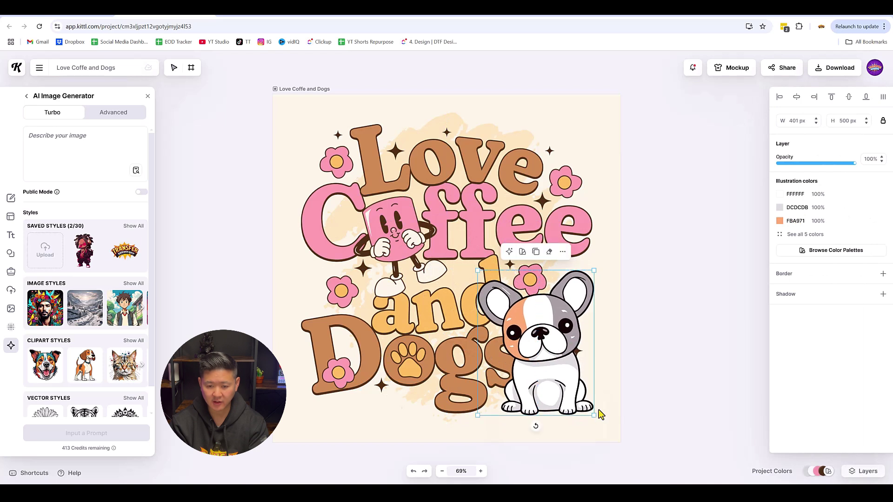
pyautogui.moveTo(589, 407); pyautogui.dragTo(536, 342)
pyautogui.moveTo(519, 310); pyautogui.dragTo(574, 397)
pyautogui.click(609, 374)
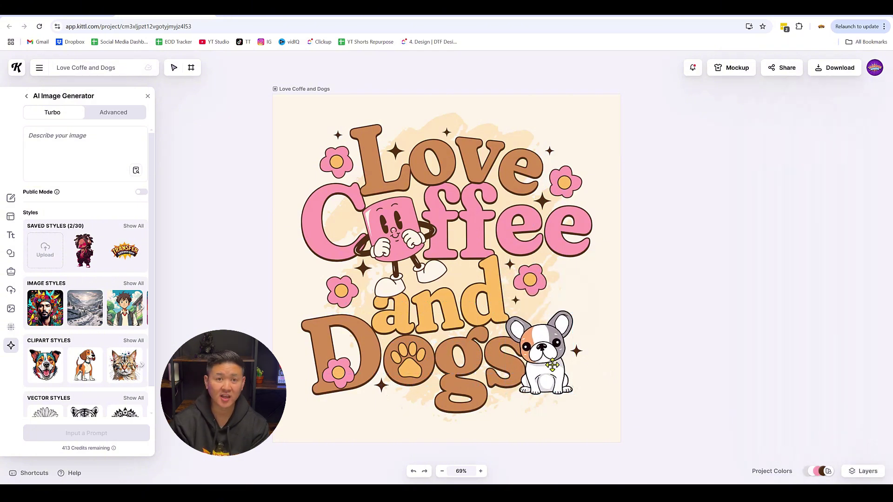
# - Change the bulldog's orange illustration colour to A6A0A1 to match its grey patches
pyautogui.click(539, 344)
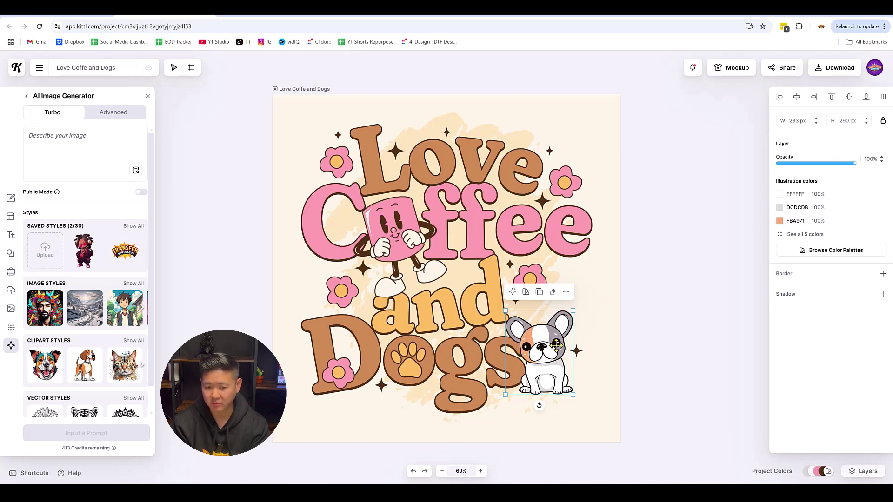
pyautogui.click(796, 235)
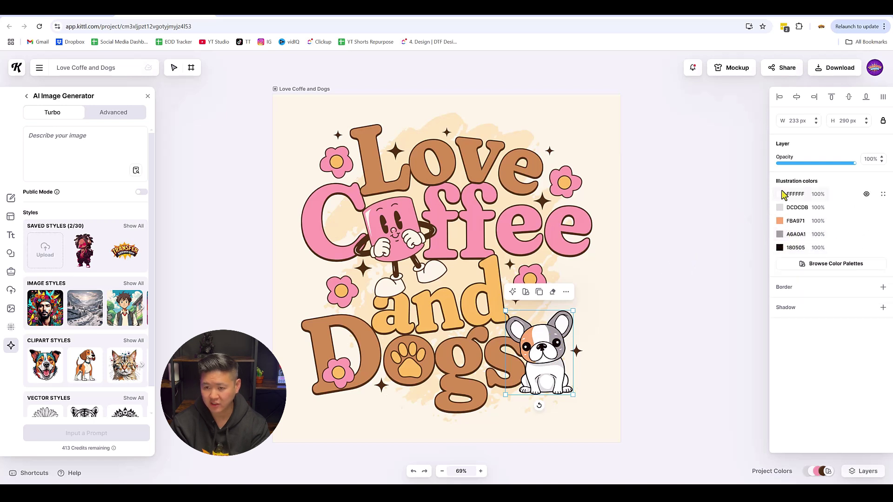
pyautogui.click(787, 237)
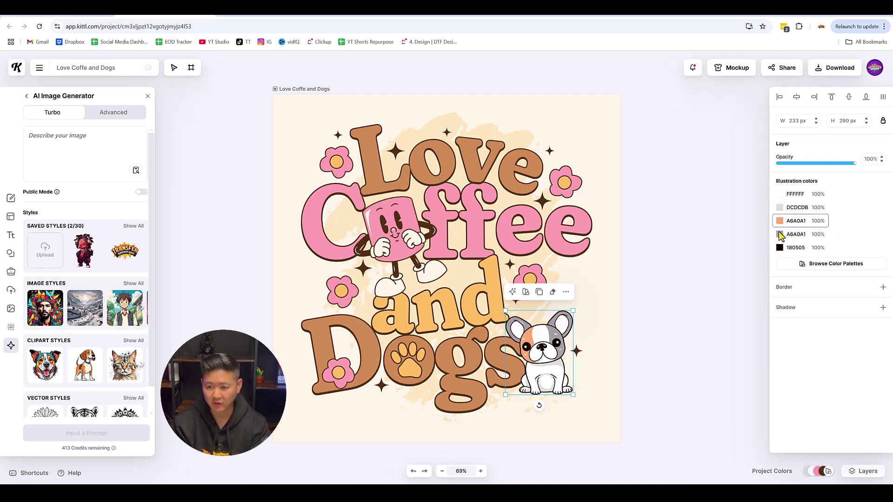
pyautogui.write('A6A0A1')
pyautogui.press('Return')
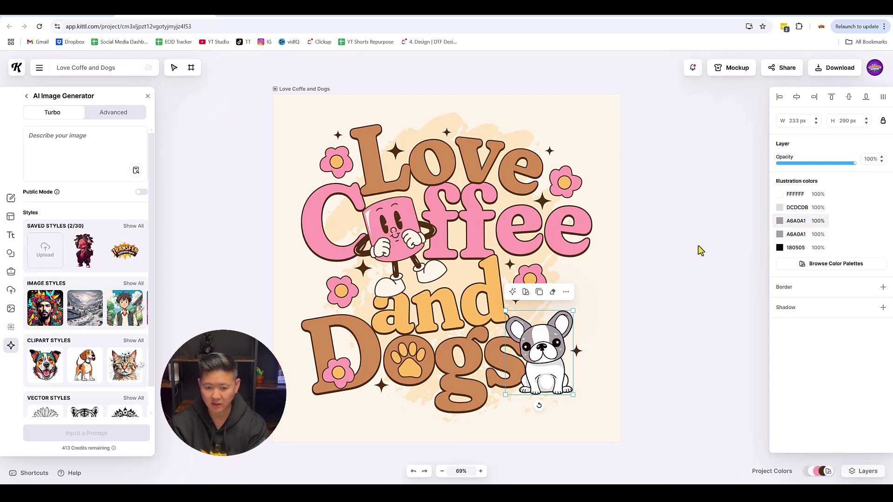
pyautogui.click(609, 326)
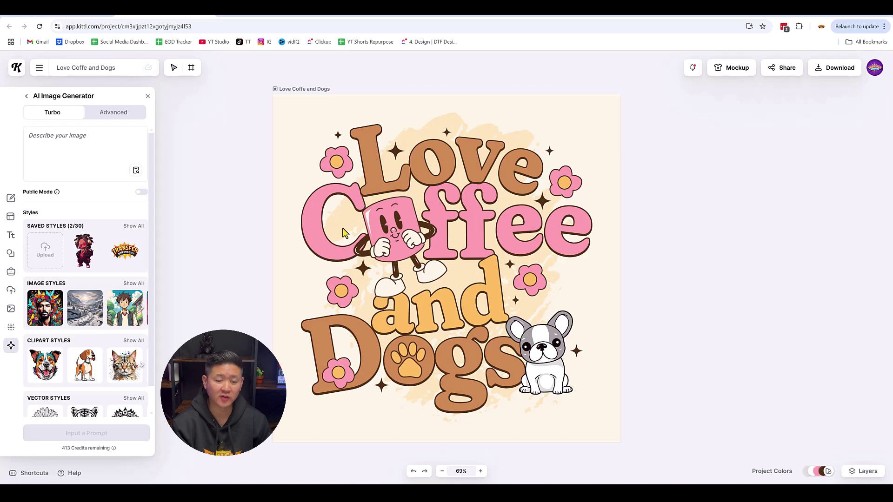
# - Rasterize the pink marshmallow character and try erasing part of its face with the size 25 eraser
pyautogui.click(395, 219)
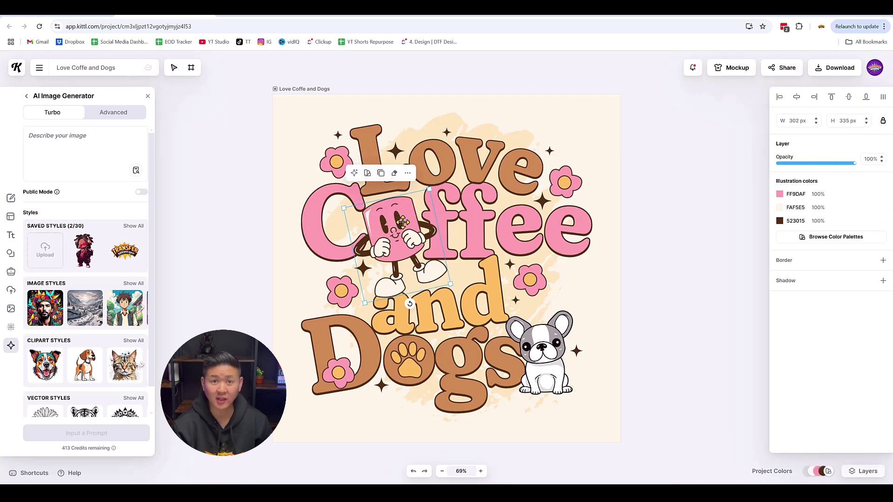
pyautogui.click(395, 175)
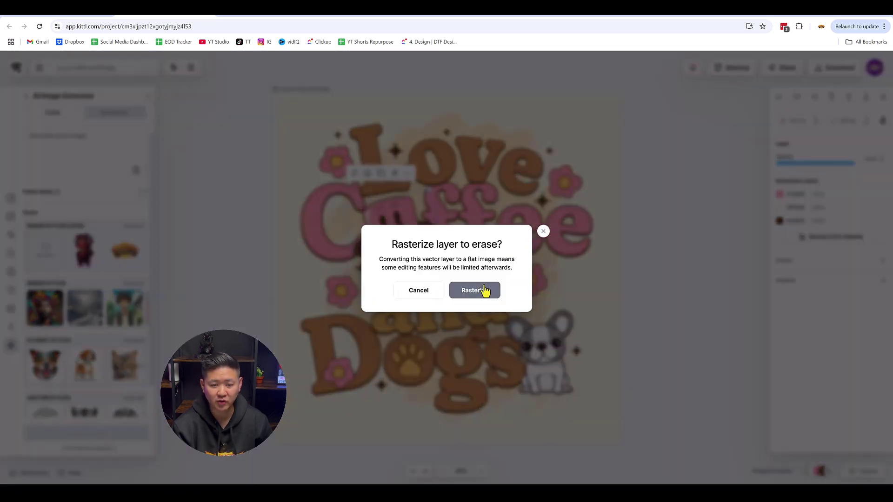
pyautogui.click(484, 291)
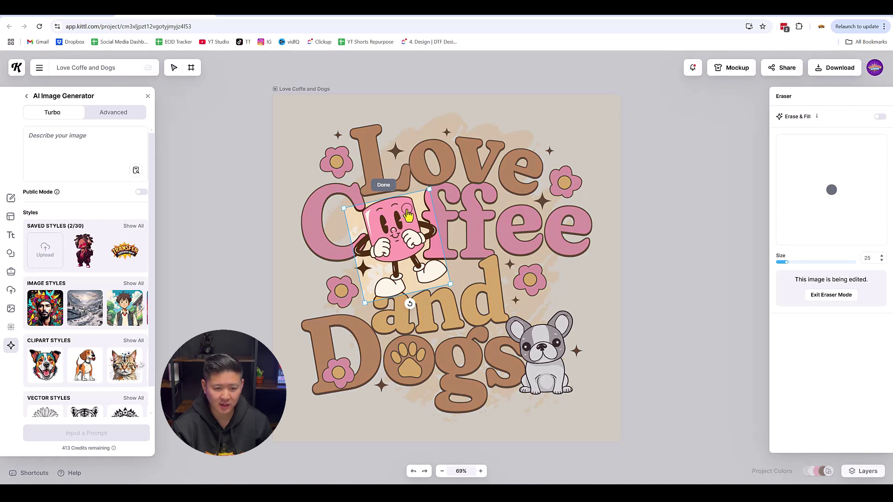
pyautogui.moveTo(407, 215)
pyautogui.mouseDown()
pyautogui.moveTo(386, 214)
pyautogui.moveTo(391, 226)
pyautogui.moveTo(401, 219)
pyautogui.moveTo(398, 233)
pyautogui.moveTo(386, 232)
pyautogui.moveTo(393, 239)
pyautogui.moveTo(397, 228)
pyautogui.mouseUp()
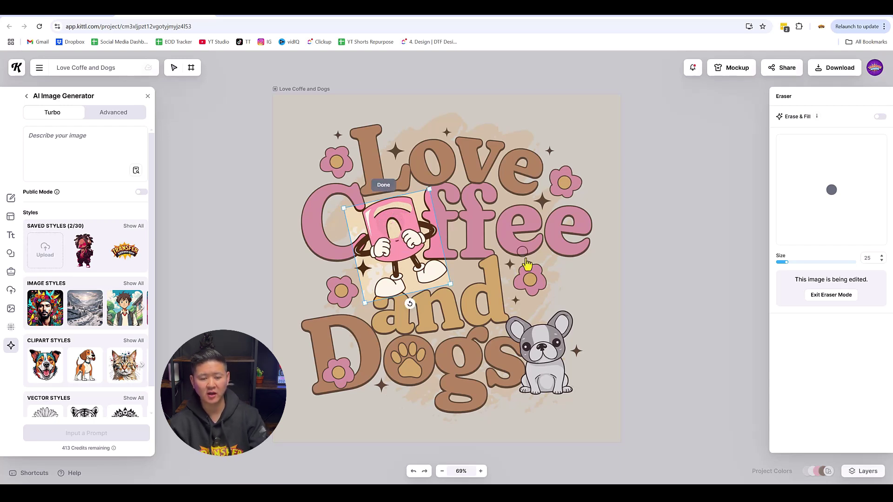
pyautogui.click(383, 184)
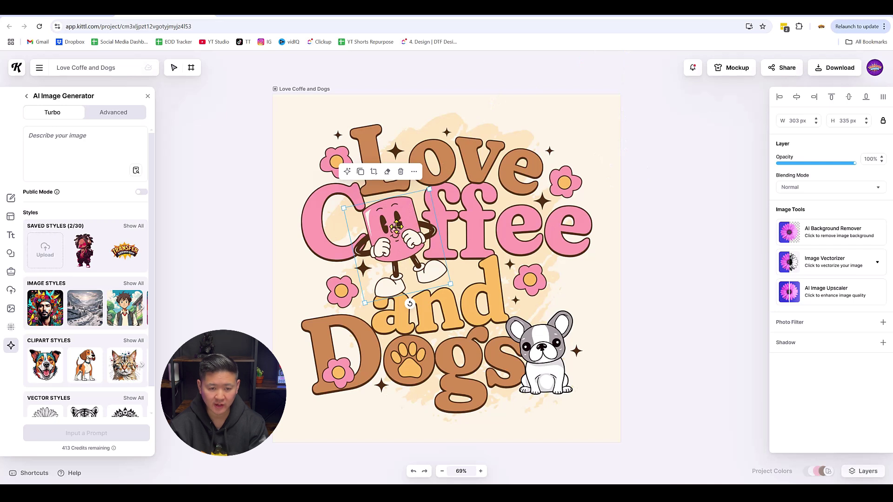
# - Move the marshmallow character to the artboard's upper-right corner and try removing its face with Erase & Fill at size 25
pyautogui.moveTo(396, 226); pyautogui.dragTo(585, 123)
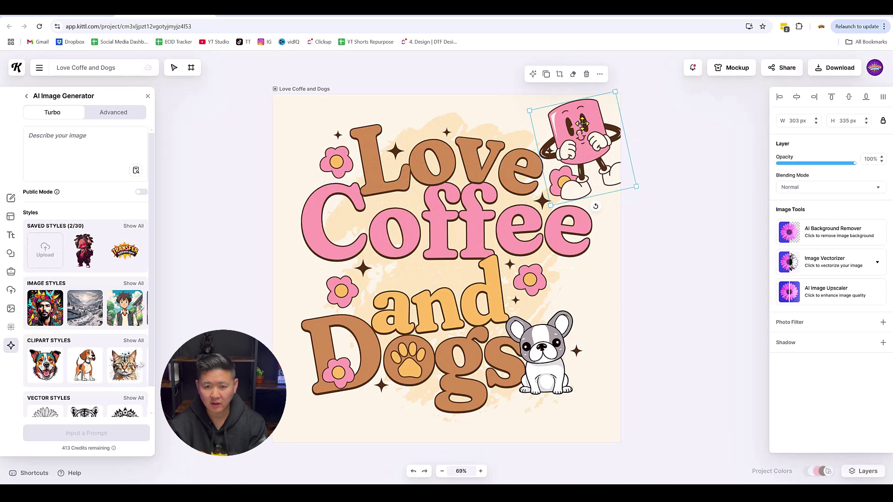
pyautogui.click(578, 73)
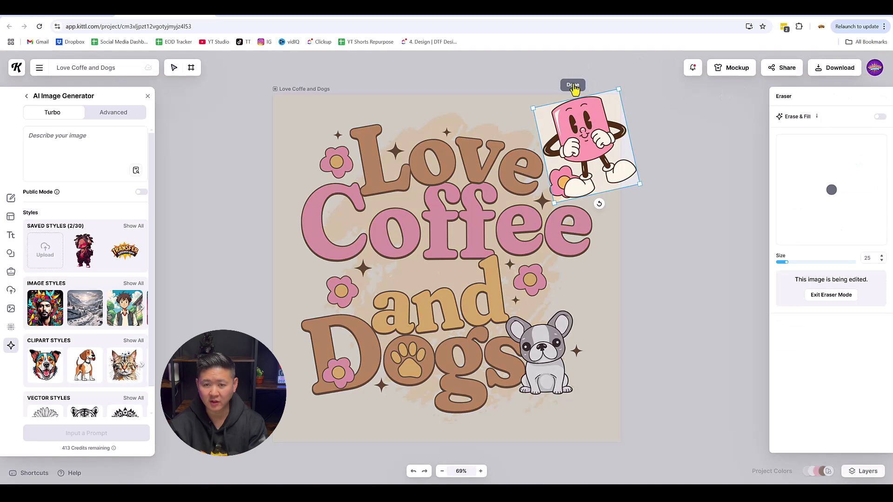
pyautogui.click(881, 116)
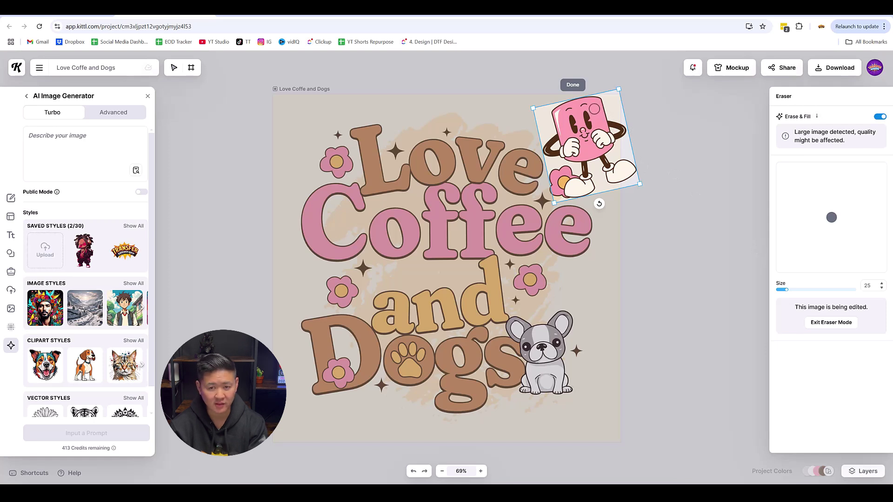
pyautogui.moveTo(572, 111); pyautogui.dragTo(578, 131)
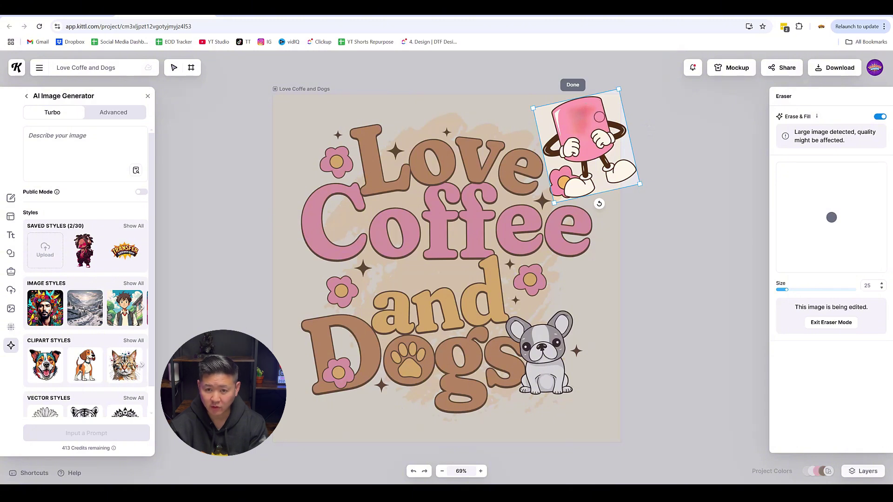
pyautogui.moveTo(599, 120); pyautogui.dragTo(568, 120)
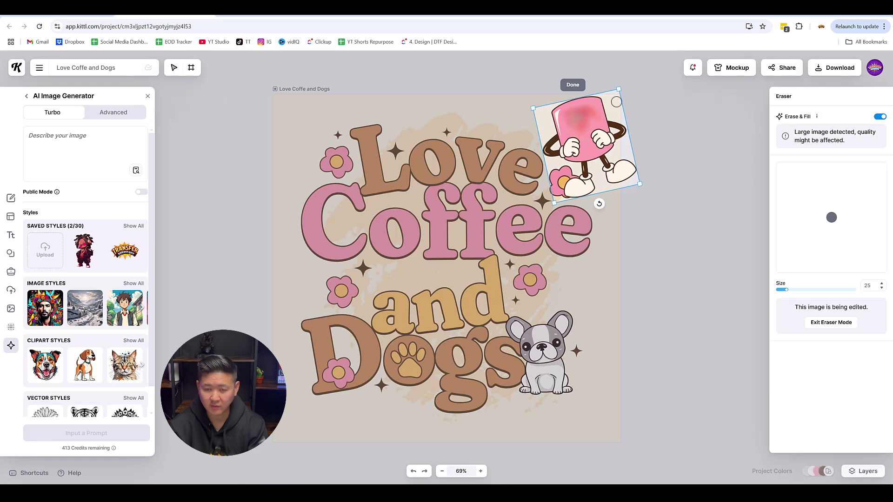
pyautogui.click(573, 85)
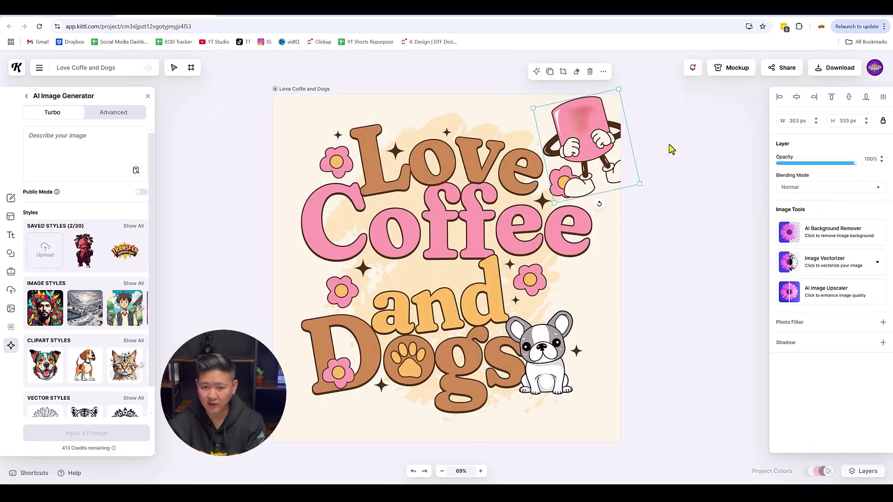
# - Remove the marshmallow character's face with Erase & Fill at size 25 and place the character in the O position of Coffee
pyautogui.click(577, 72)
pyautogui.click(879, 117)
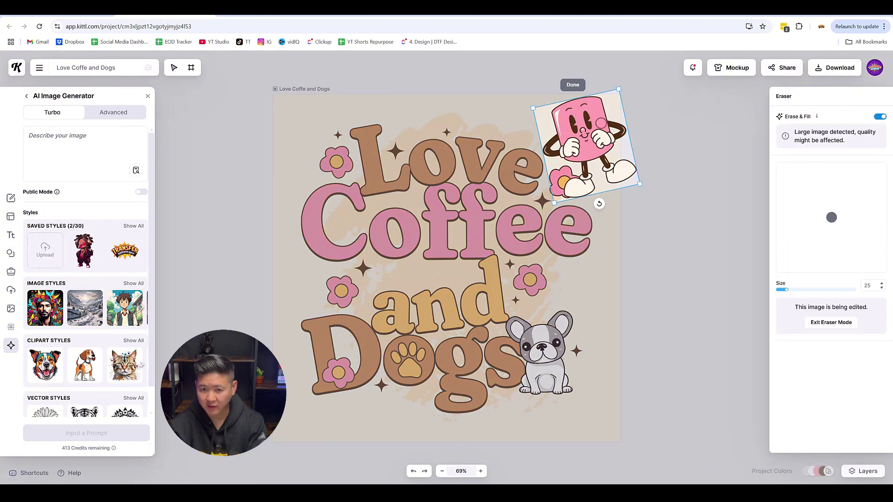
pyautogui.click(598, 122)
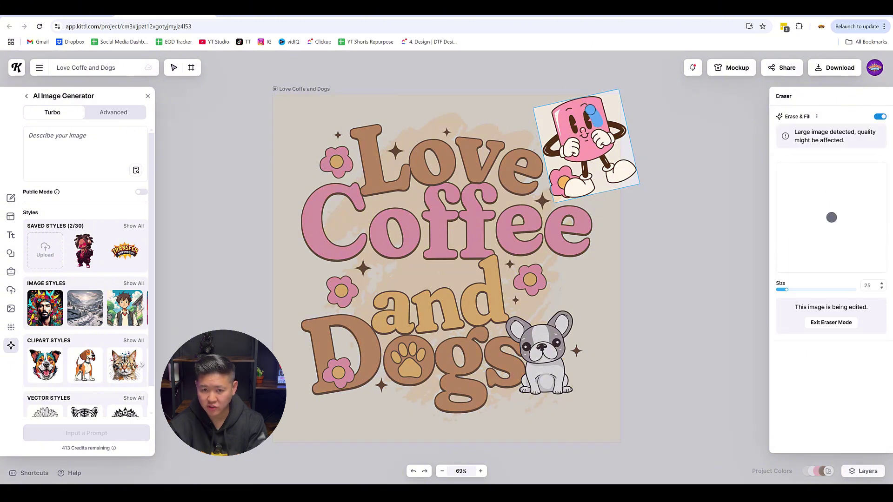
pyautogui.moveTo(571, 113); pyautogui.dragTo(579, 137)
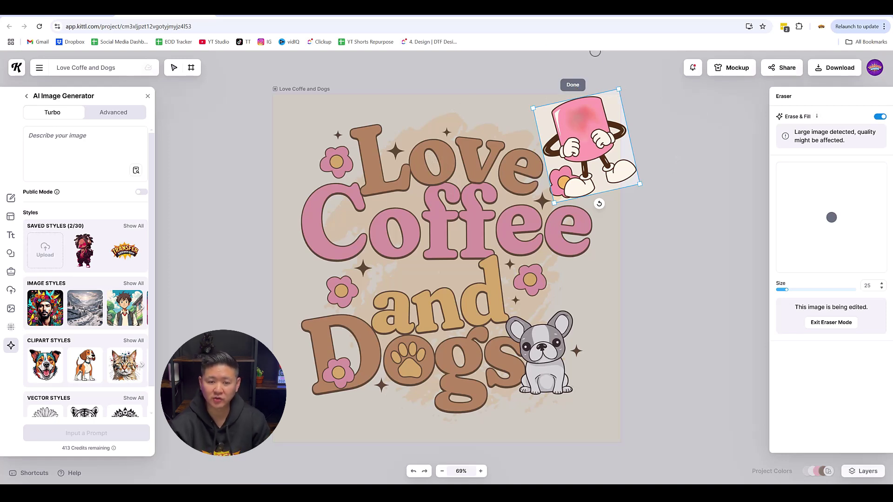
pyautogui.click(573, 85)
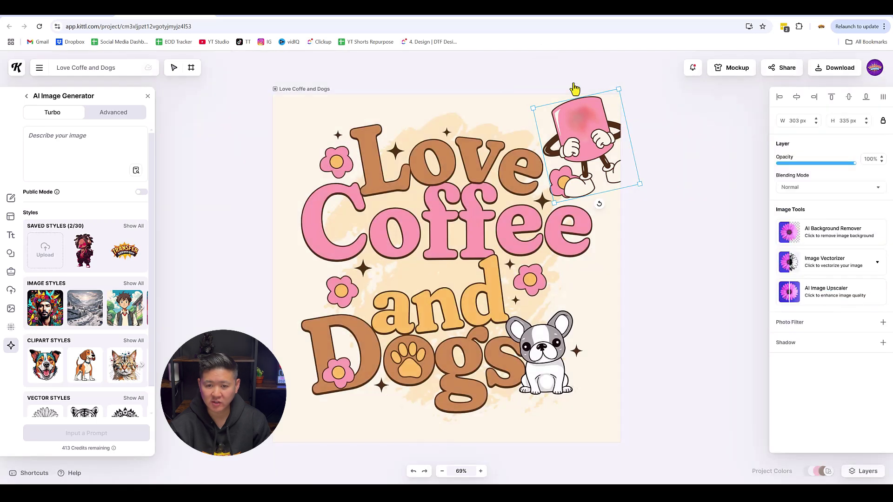
pyautogui.moveTo(583, 136); pyautogui.dragTo(394, 234)
pyautogui.click(607, 145)
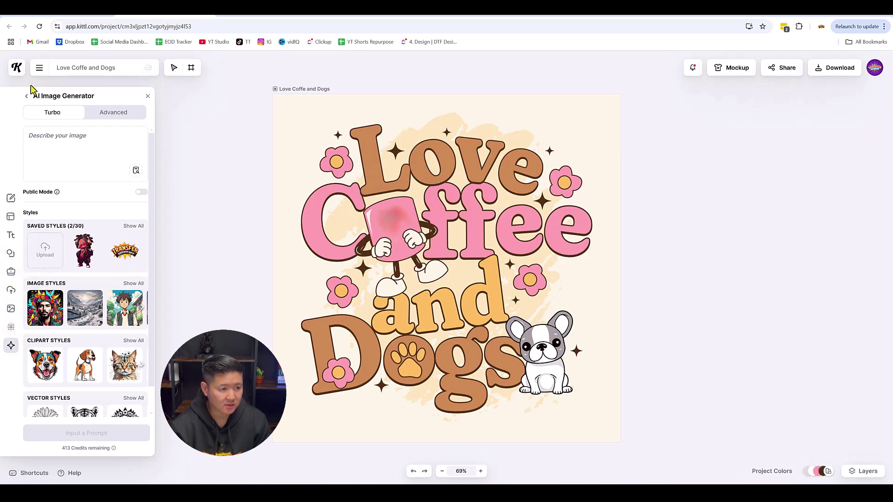
# - Close the AI Image Generator and search the elements library for faces
pyautogui.click(147, 98)
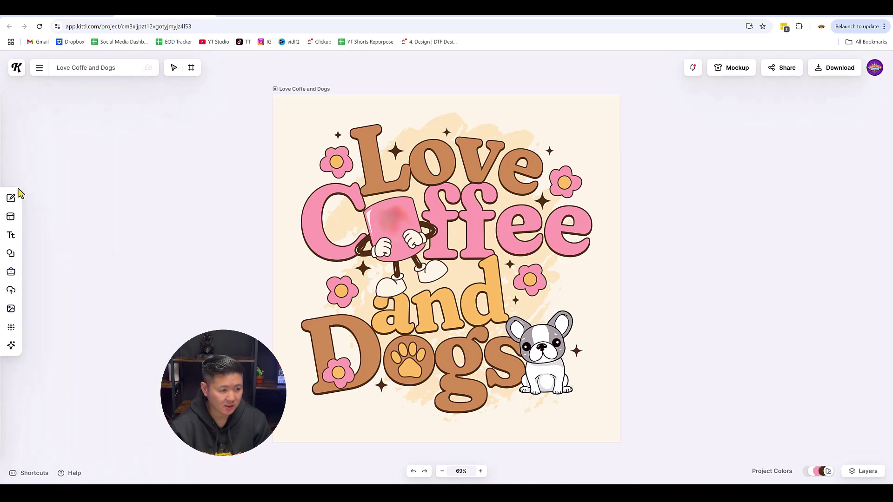
pyautogui.click(10, 253)
pyautogui.click(44, 113)
pyautogui.write('face')
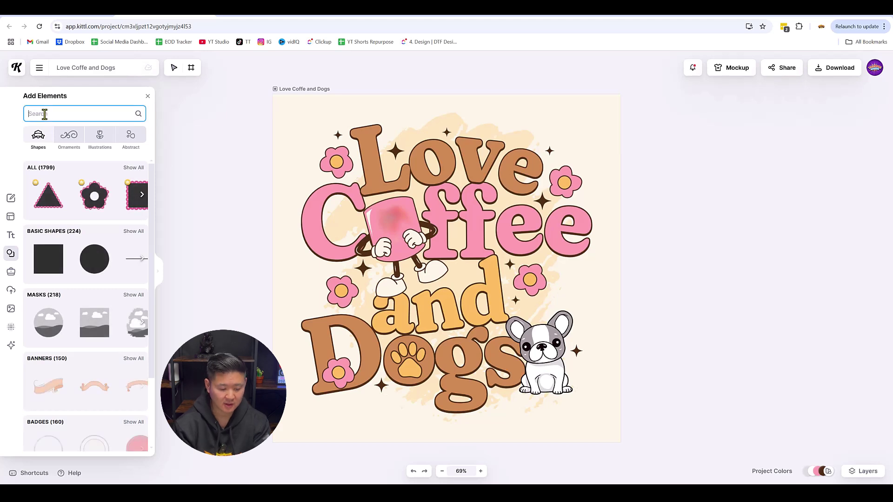
pyautogui.write('s')
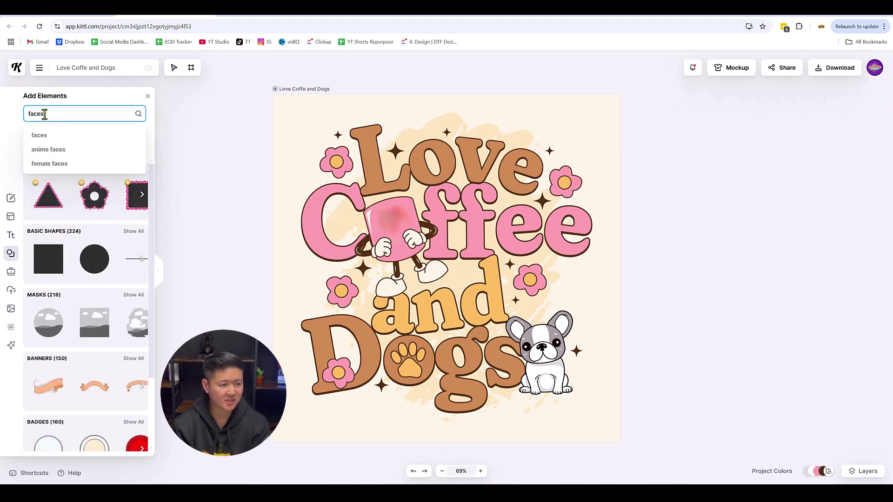
pyautogui.click(55, 135)
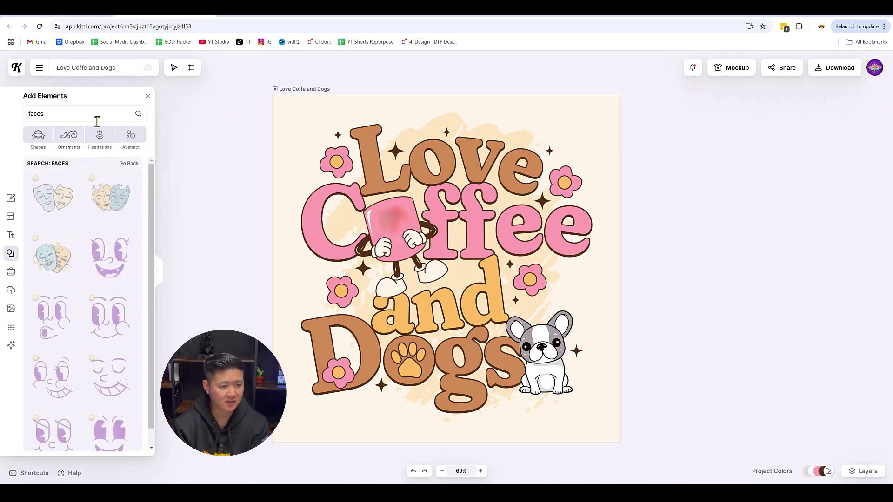
# - Add the purple open-mouthed face with slanted brows and place it in the artboard's upper-right corner at about 265 × 329 px
pyautogui.scroll(-5, 64, 215)
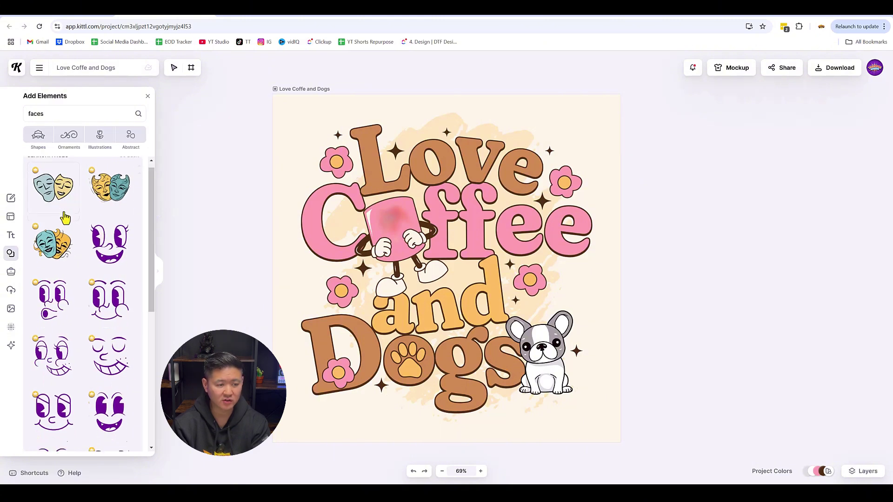
pyautogui.scroll(-2, 75, 261)
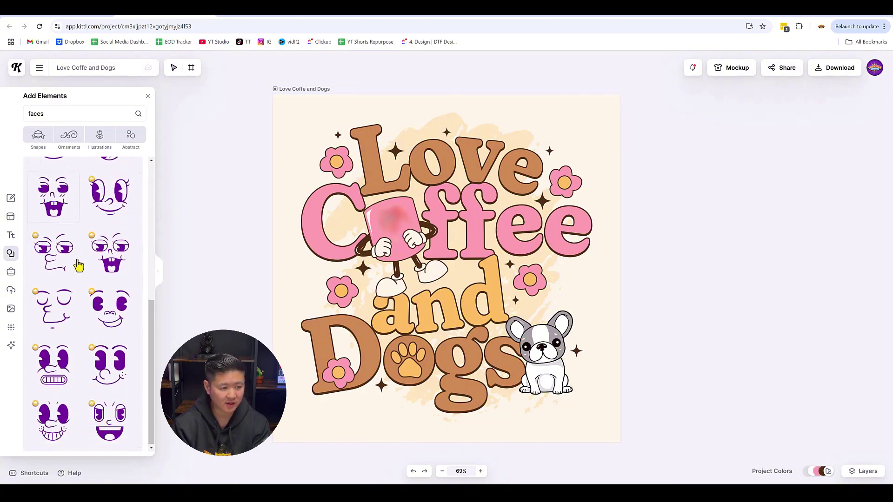
pyautogui.scroll(-2, 97, 272)
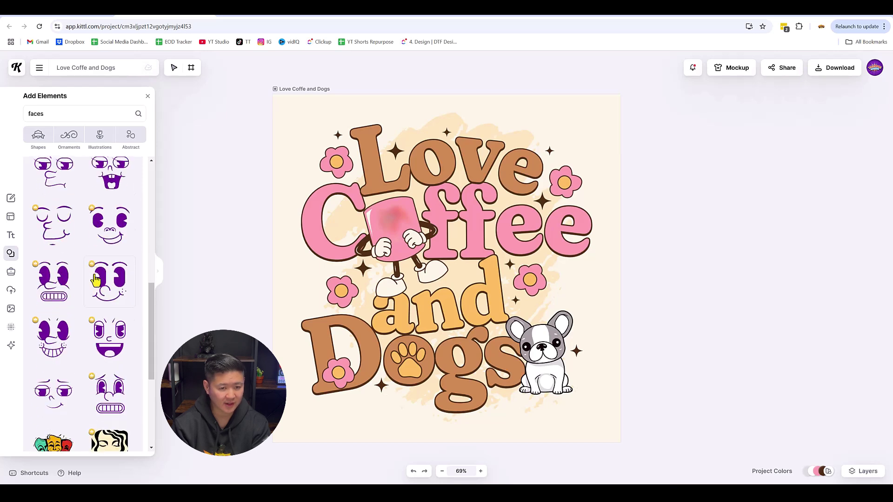
pyautogui.click(106, 350)
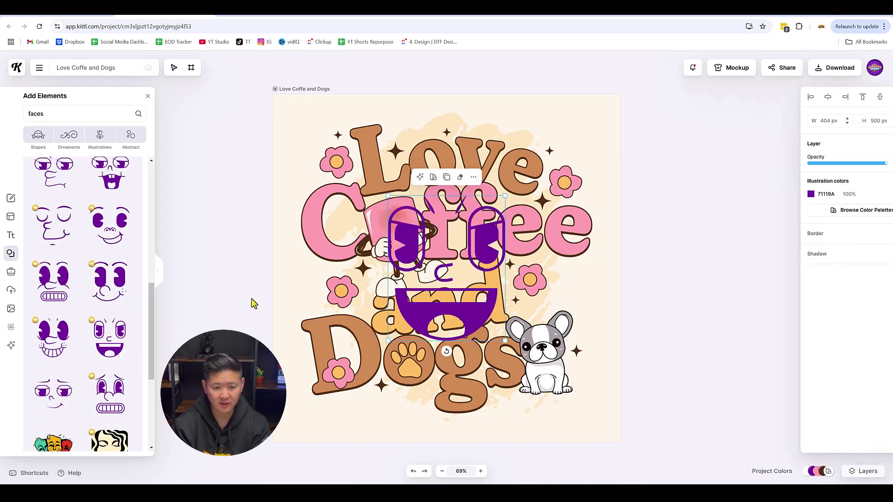
pyautogui.moveTo(505, 341); pyautogui.dragTo(631, 152)
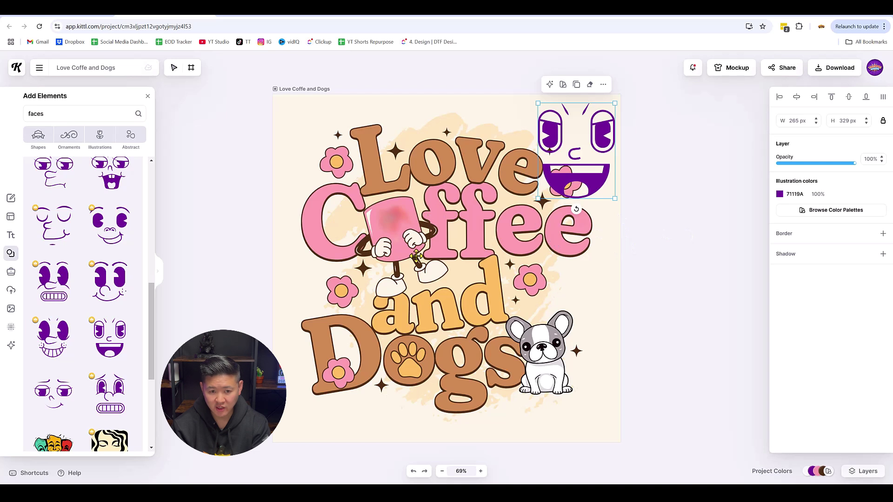
# - Recolour the added face to 000000 and fit it tilted onto the blank marshmallow character, scaled to about 99 × 123 px
pyautogui.click(414, 228)
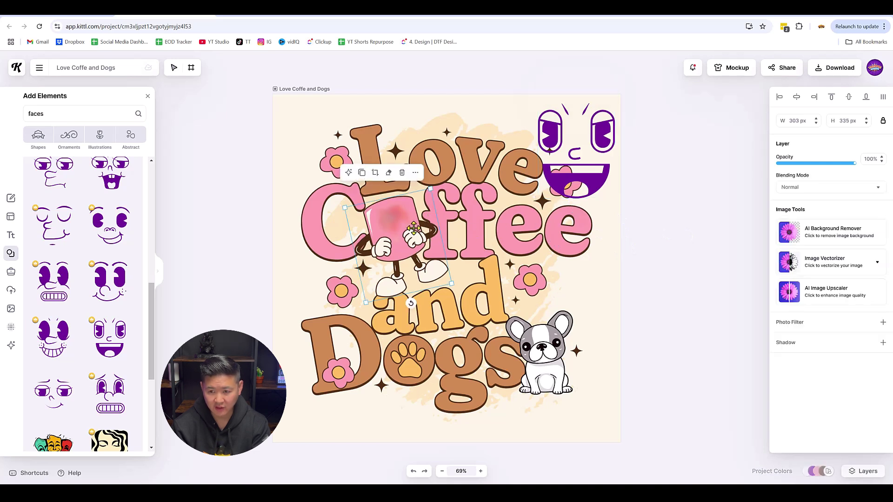
pyautogui.hotkey('ctrl', 'z')
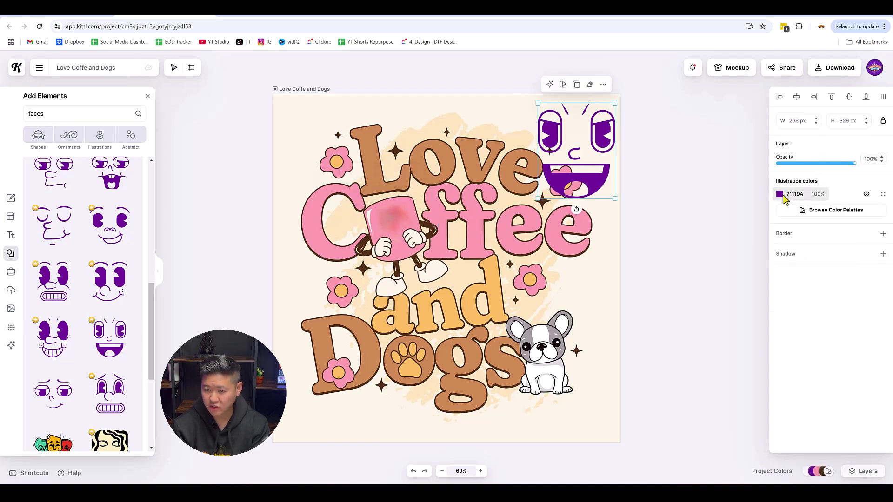
pyautogui.click(784, 199)
pyautogui.moveTo(718, 239); pyautogui.dragTo(659, 300)
pyautogui.click(666, 182)
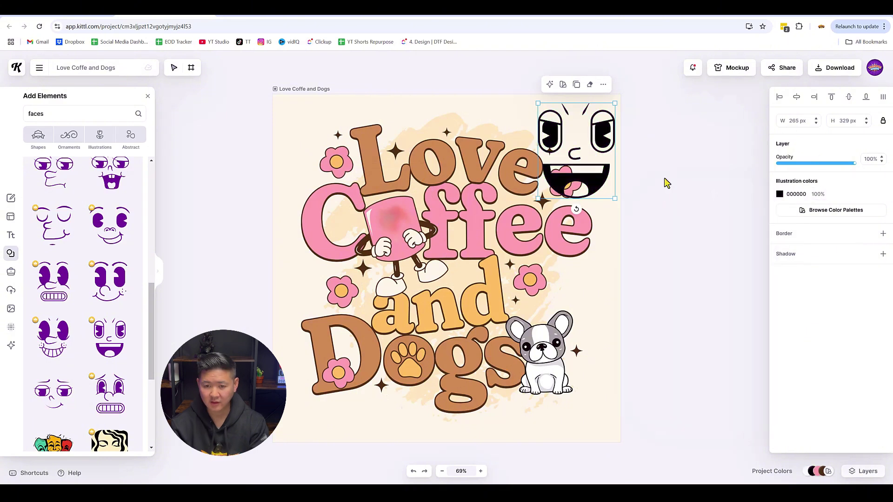
pyautogui.moveTo(614, 196); pyautogui.dragTo(404, 224)
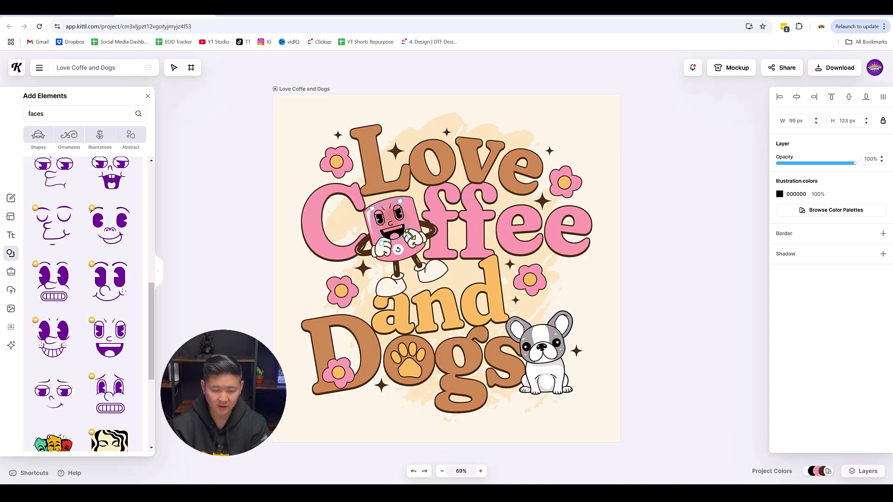
pyautogui.click(608, 134)
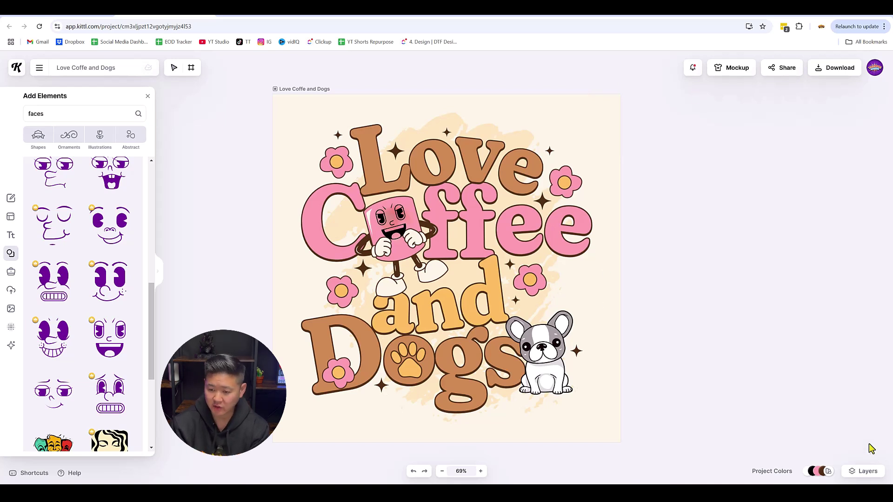
# - Hide the Background and Background Stain layers of the Love Coffe and Dogs artboard
pyautogui.click(864, 472)
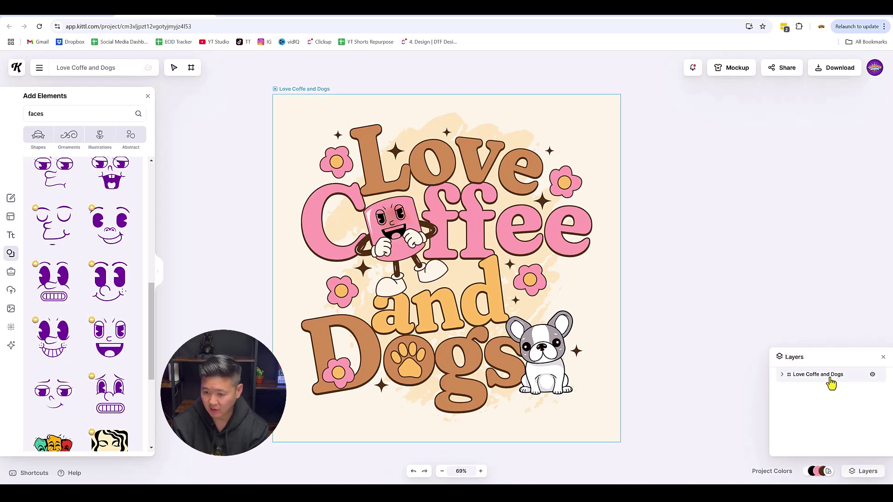
pyautogui.click(782, 374)
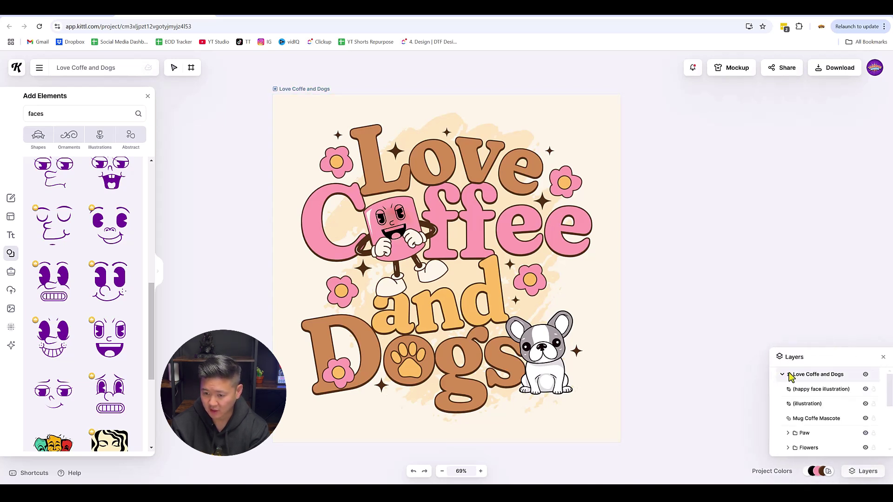
pyautogui.scroll(-8, 835, 395)
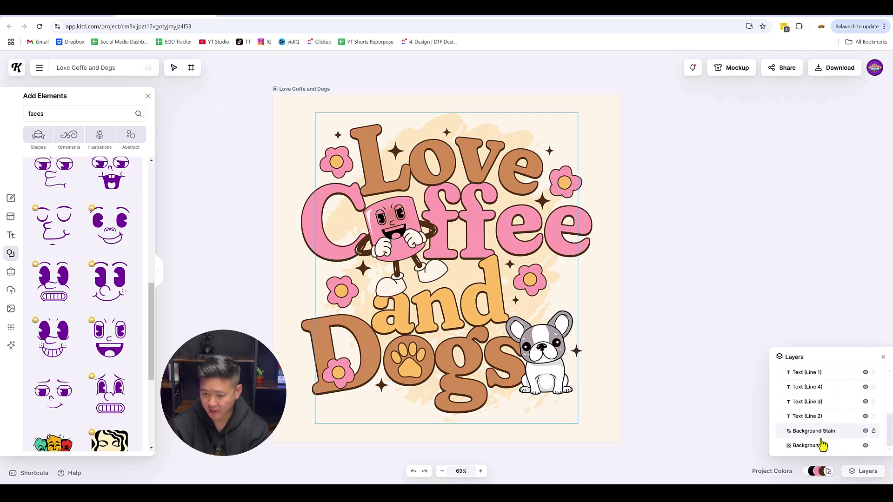
pyautogui.click(866, 445)
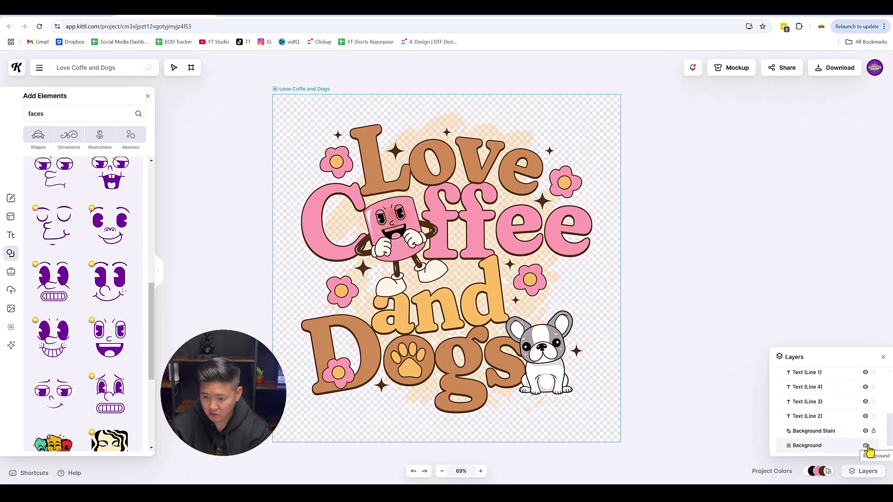
pyautogui.click(866, 447)
pyautogui.click(866, 446)
pyautogui.click(866, 446)
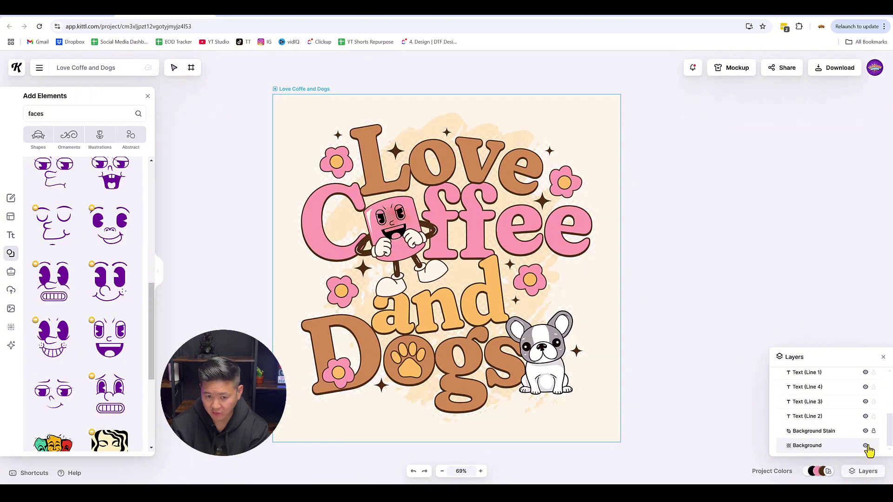
pyautogui.click(866, 446)
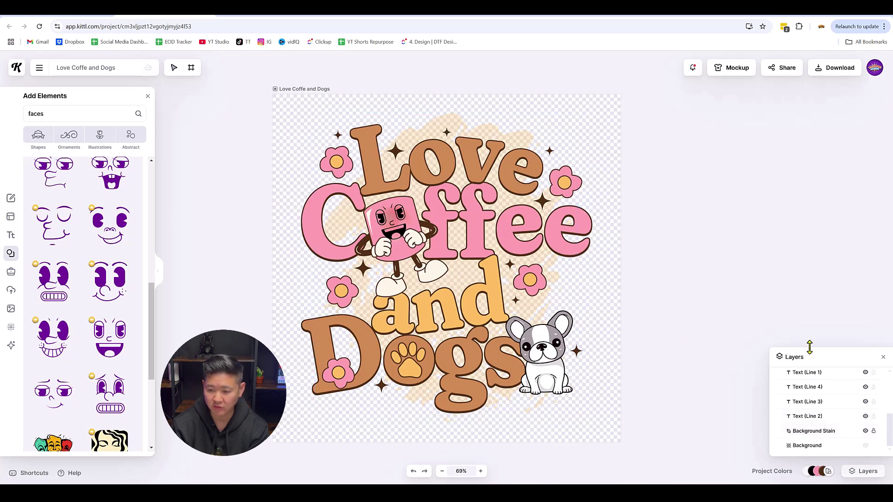
pyautogui.click(871, 432)
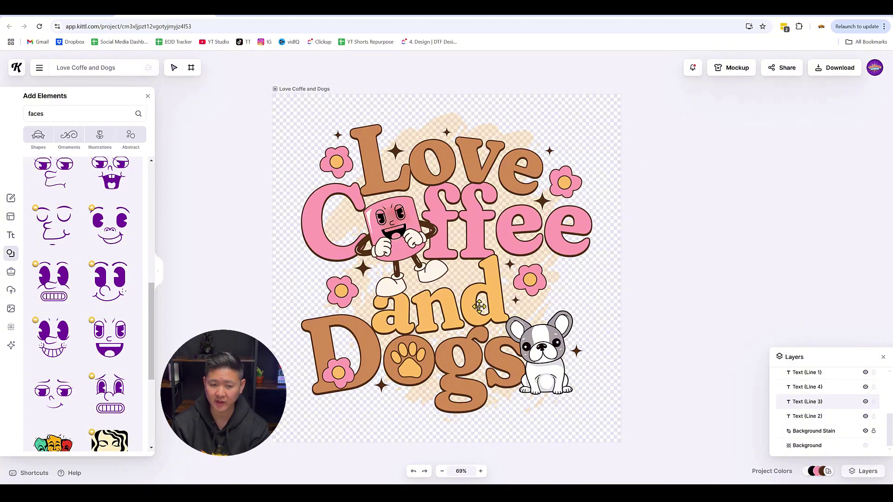
pyautogui.click(866, 431)
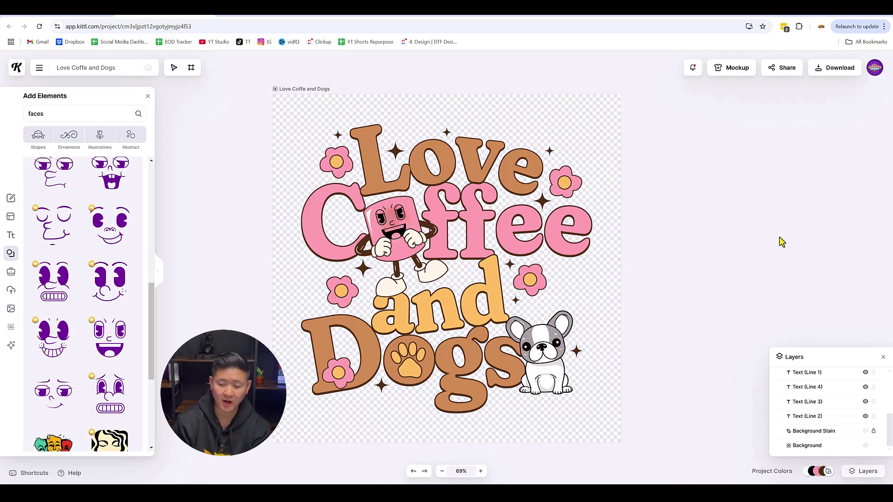
# - Open the download options for the Love Coffe and Dogs artboard and set the PNG resolution to 300 and the unit to inches
pyautogui.click(839, 69)
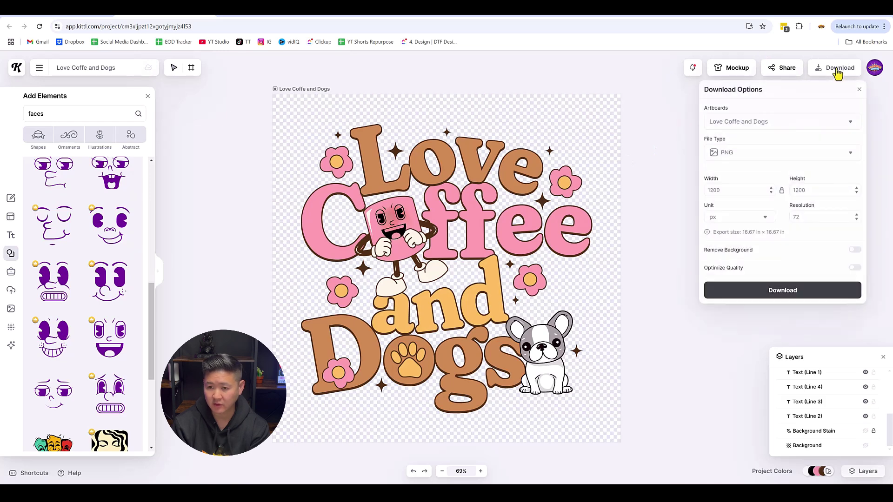
pyautogui.doubleClick(811, 218)
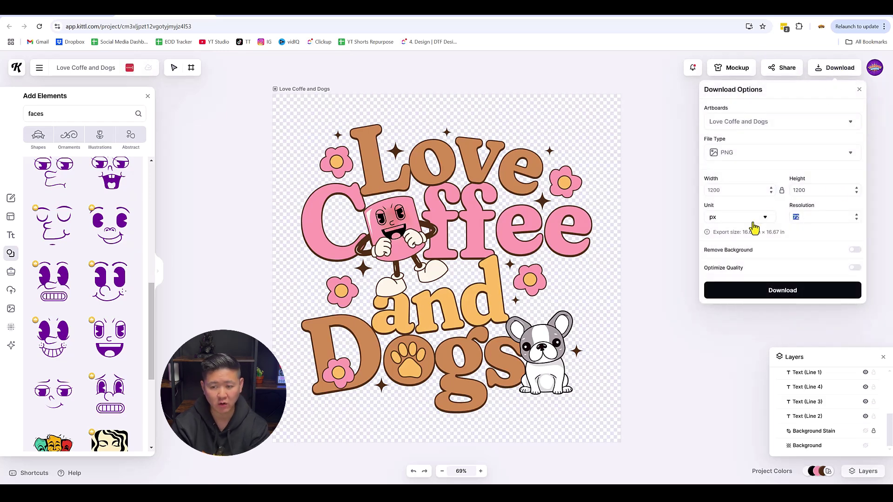
pyautogui.write('300')
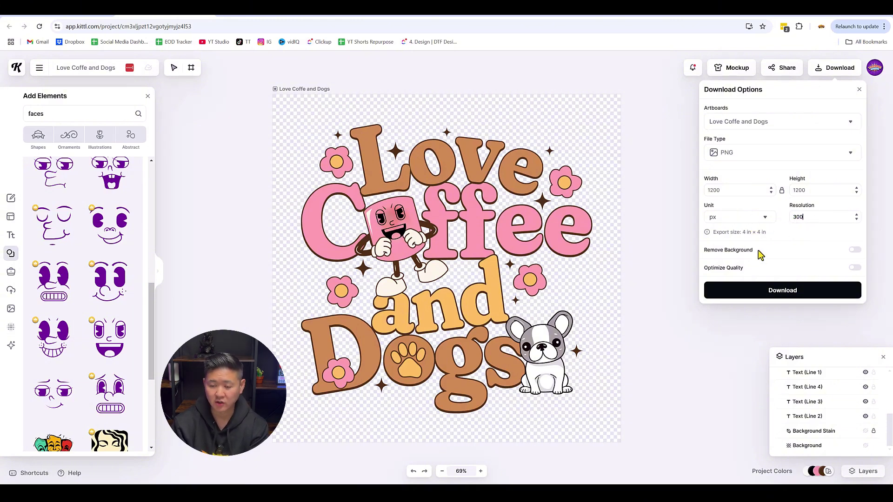
pyautogui.click(750, 226)
pyautogui.click(731, 239)
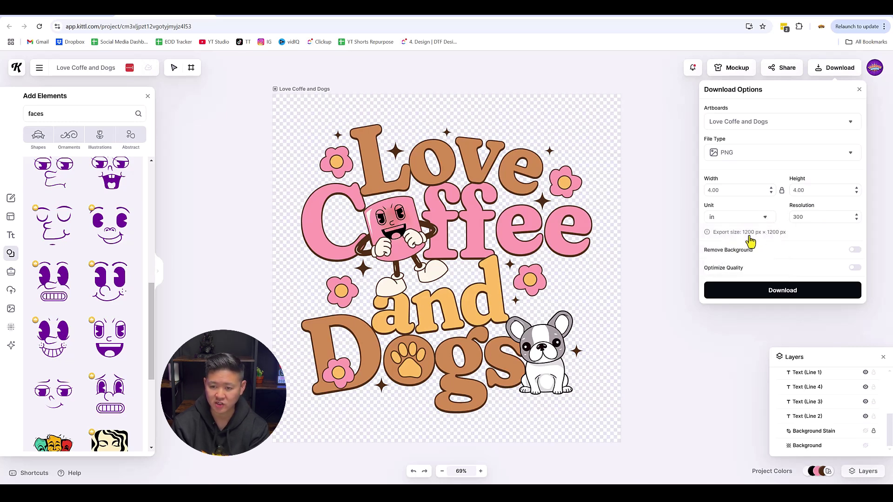
# - Set the export width to 11 inches
pyautogui.doubleClick(742, 192)
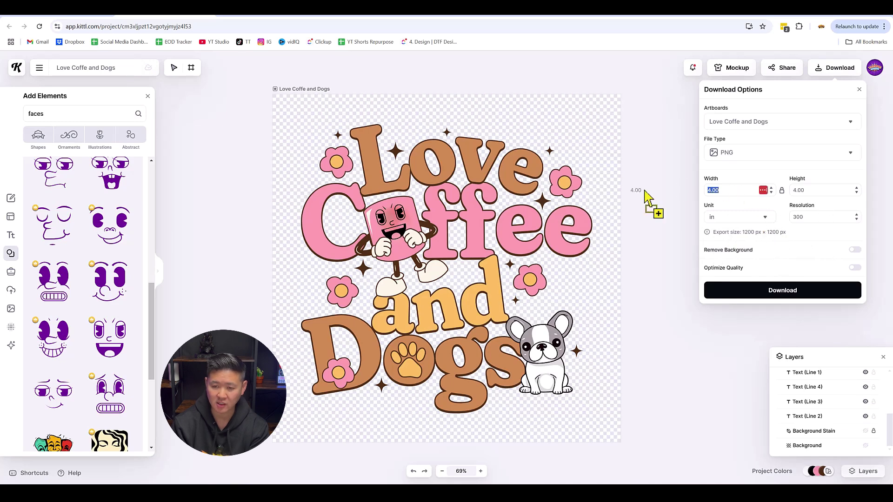
pyautogui.write('01')
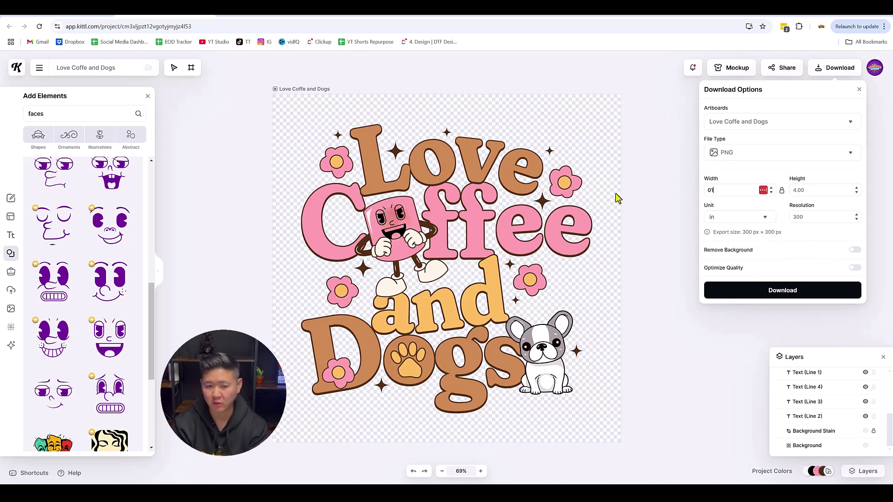
pyautogui.press('Return')
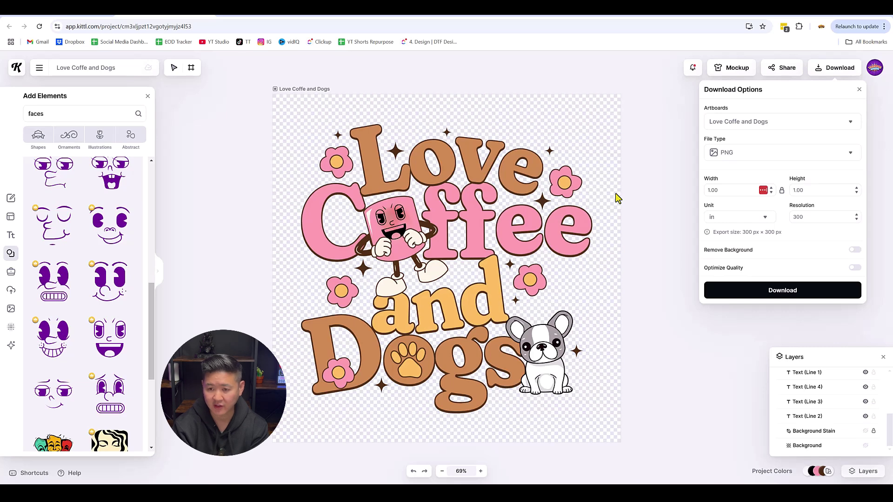
pyautogui.doubleClick(726, 191)
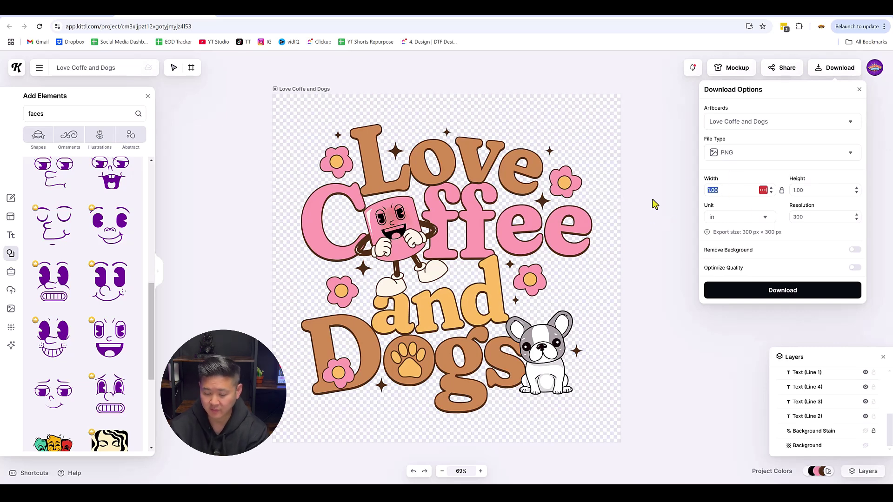
pyautogui.write('11')
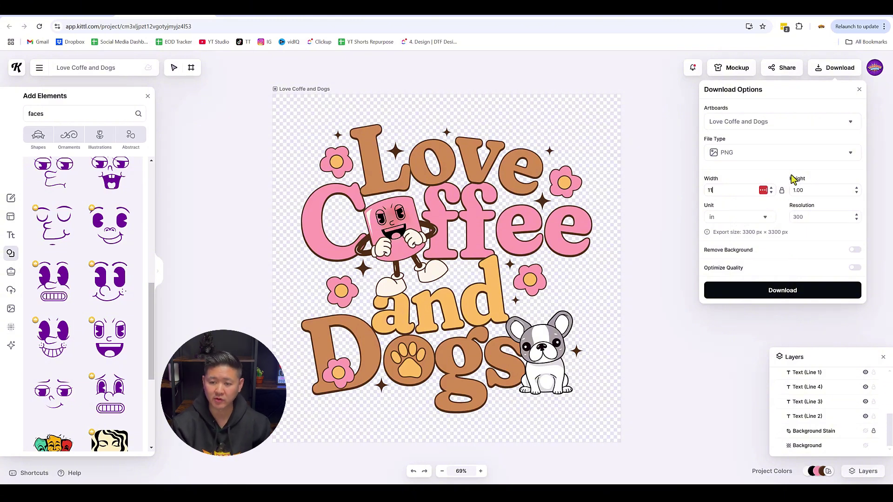
pyautogui.press('Return')
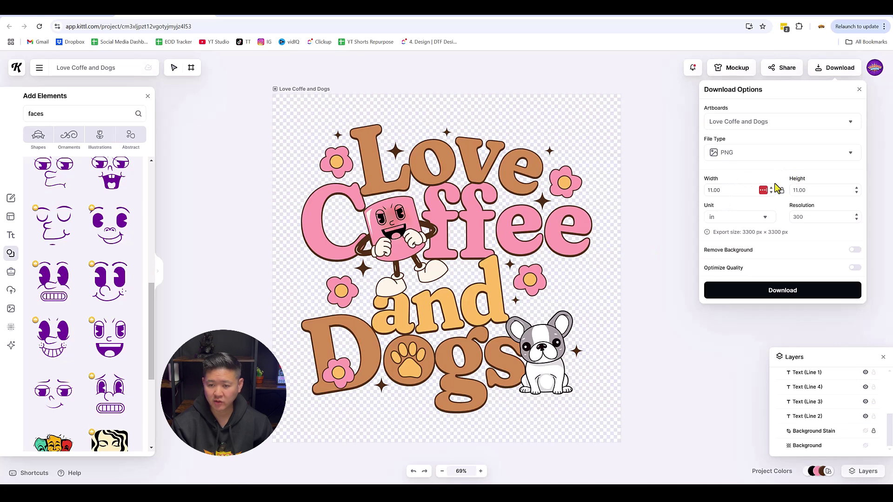
# - Set the export width to 15 inches, enable background removal and download the PNG
pyautogui.doubleClick(730, 192)
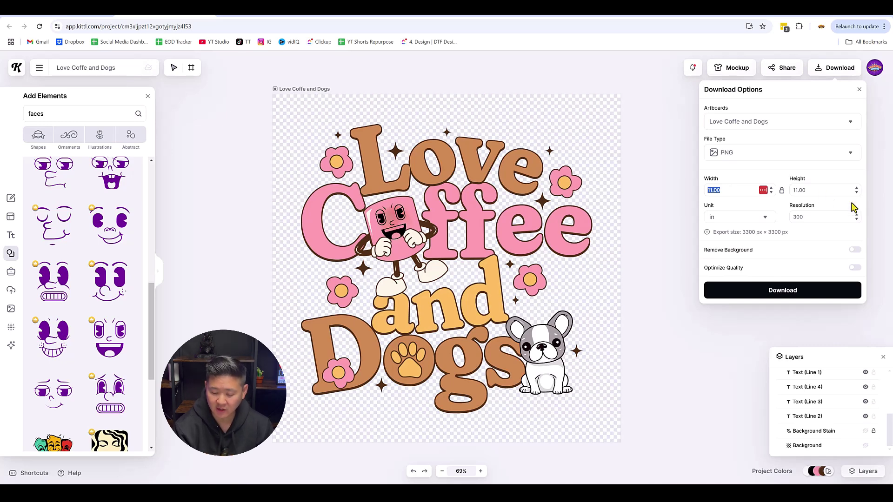
pyautogui.write('15')
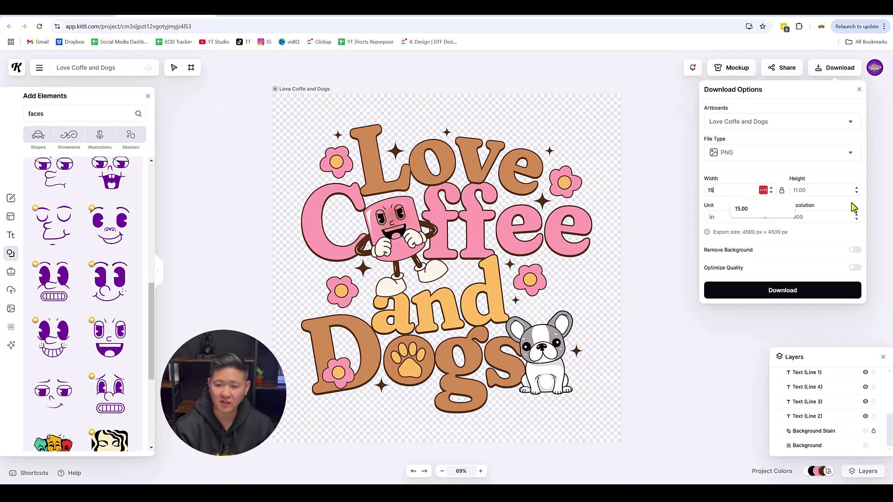
pyautogui.press('Return')
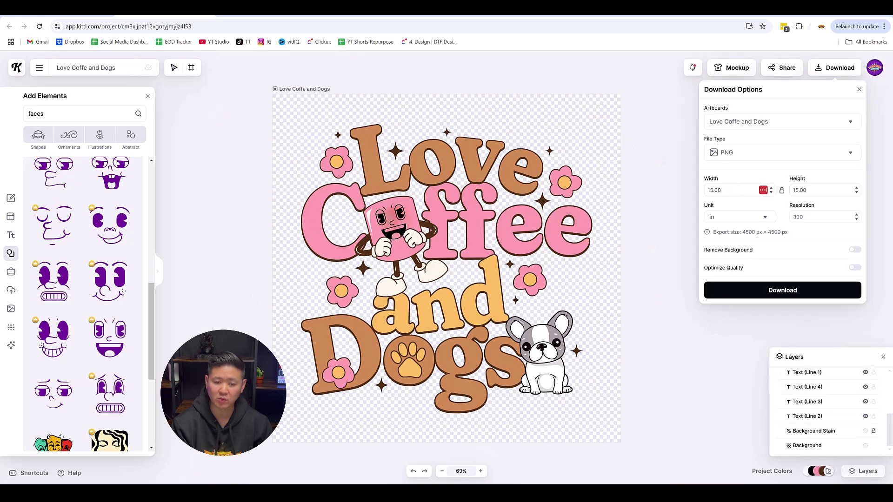
pyautogui.click(855, 253)
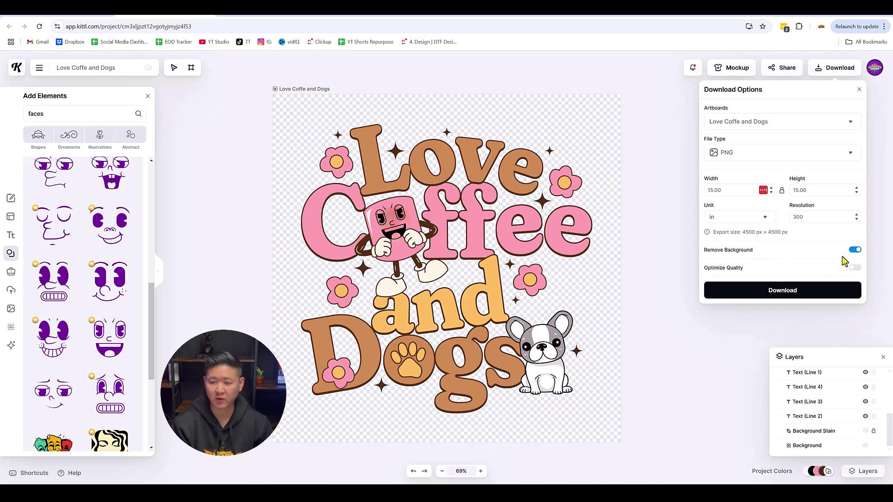
pyautogui.click(802, 298)
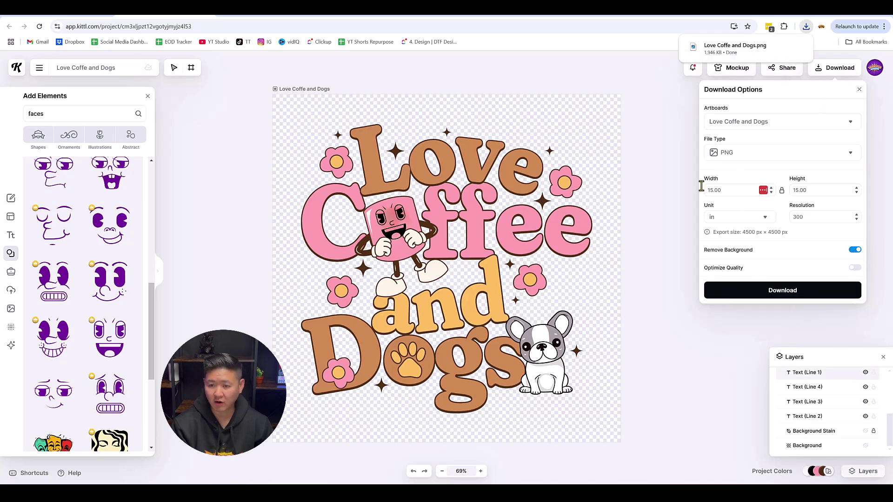
# - Open the transfersuperstars.com website in another browser tab and view its sample packs
pyautogui.click(227, 14)
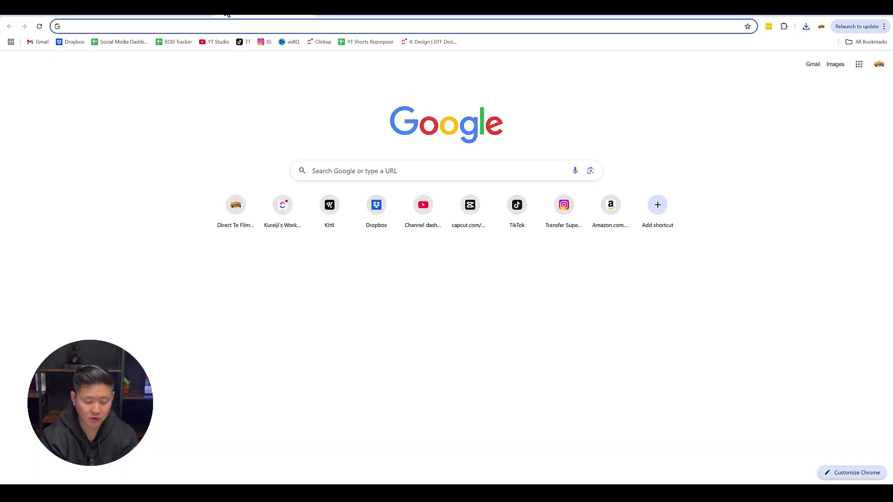
pyautogui.write('transfer')
pyautogui.press('Return')
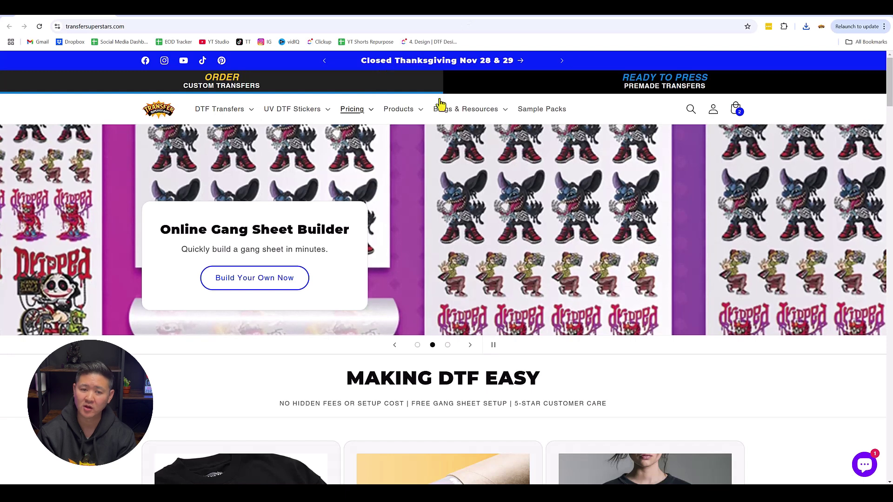
pyautogui.click(556, 114)
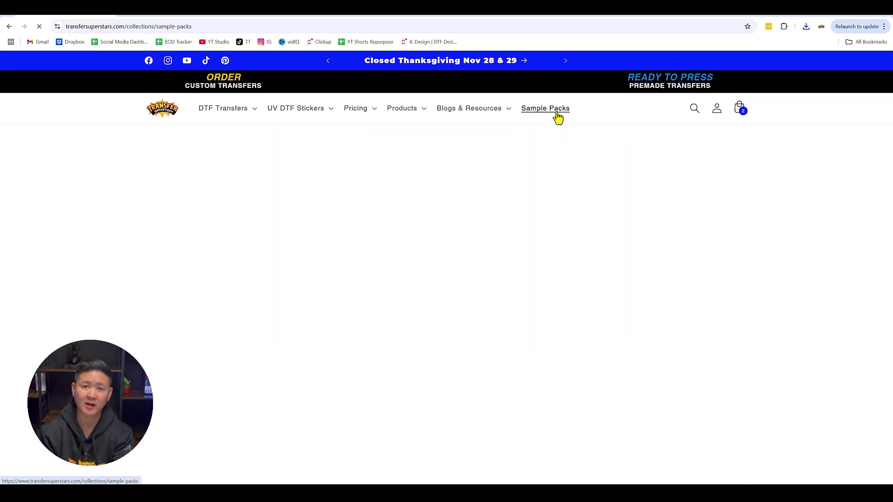
# - Open the DTF Gang Sheet Builder Pro product at 22 in × 12 in and start a brand new gang sheet
pyautogui.click(227, 116)
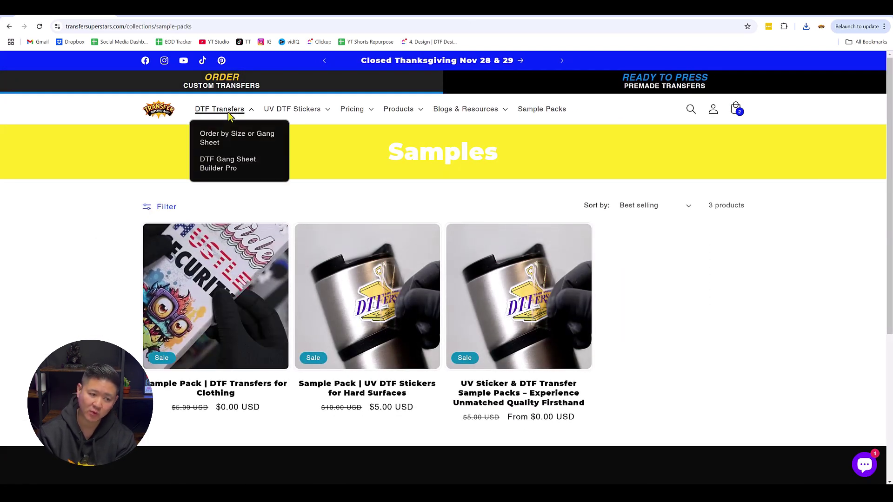
pyautogui.click(217, 163)
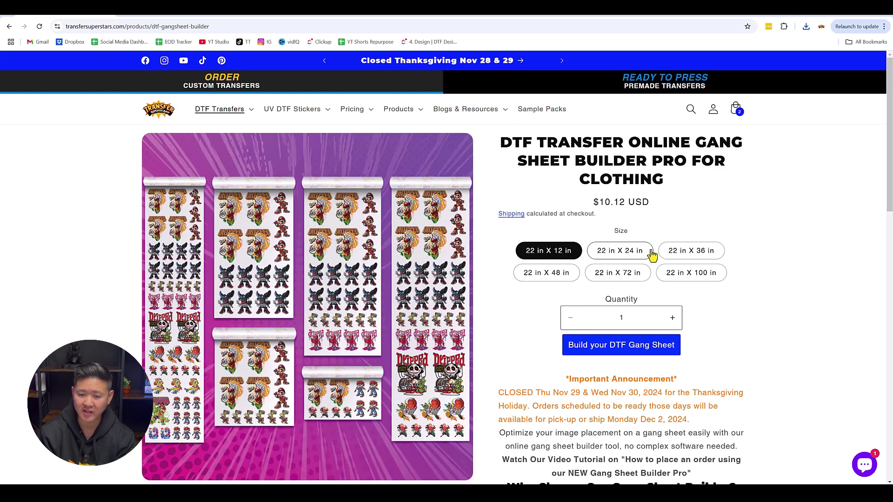
pyautogui.click(607, 349)
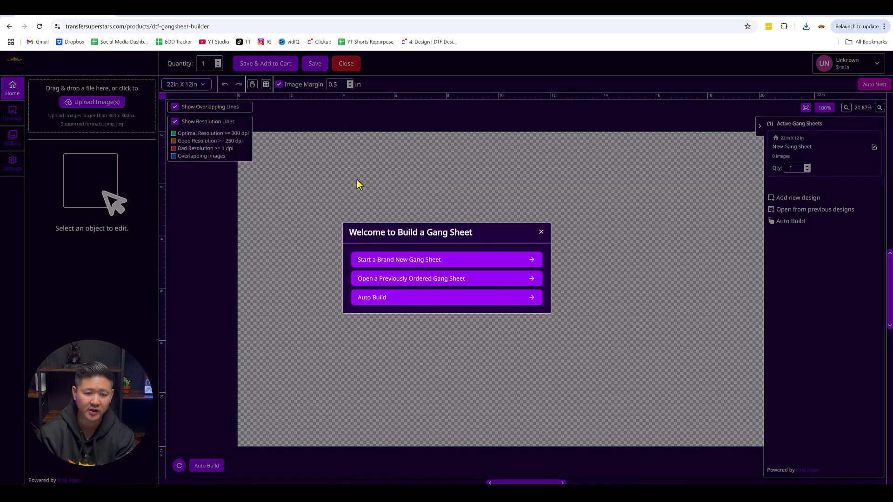
pyautogui.click(423, 266)
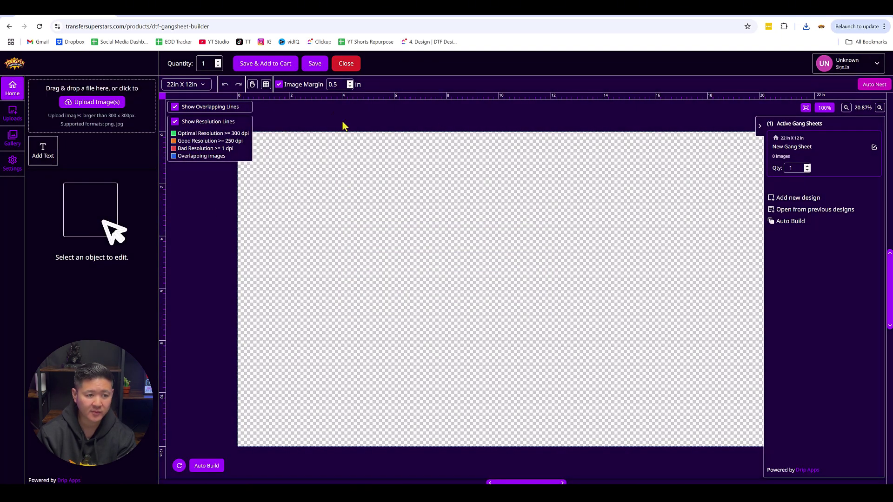
# - Upload Love Coffe and Dogs.png from Downloads and move the placed design up to the gang sheet's top edge
pyautogui.click(102, 108)
pyautogui.click(119, 325)
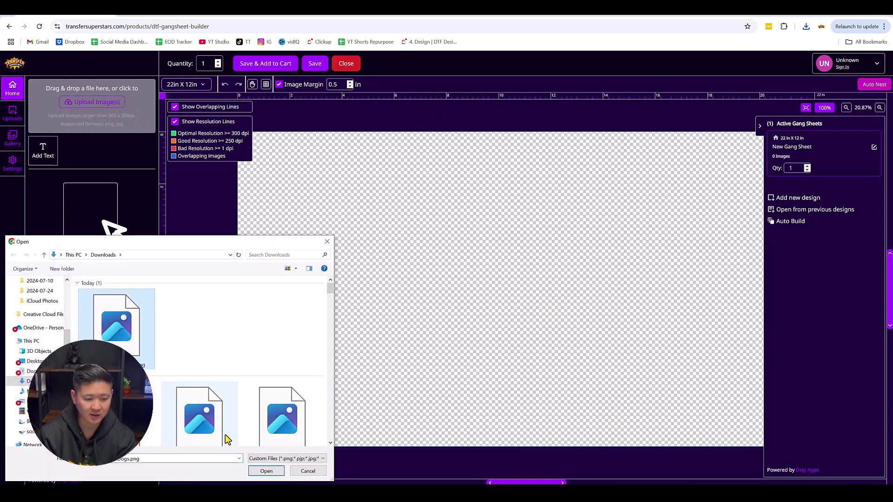
pyautogui.click(266, 471)
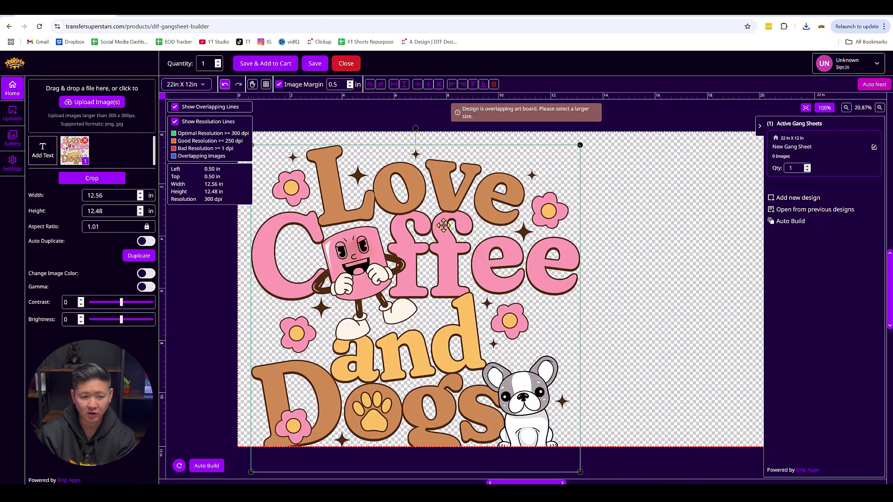
pyautogui.moveTo(443, 225); pyautogui.dragTo(444, 212)
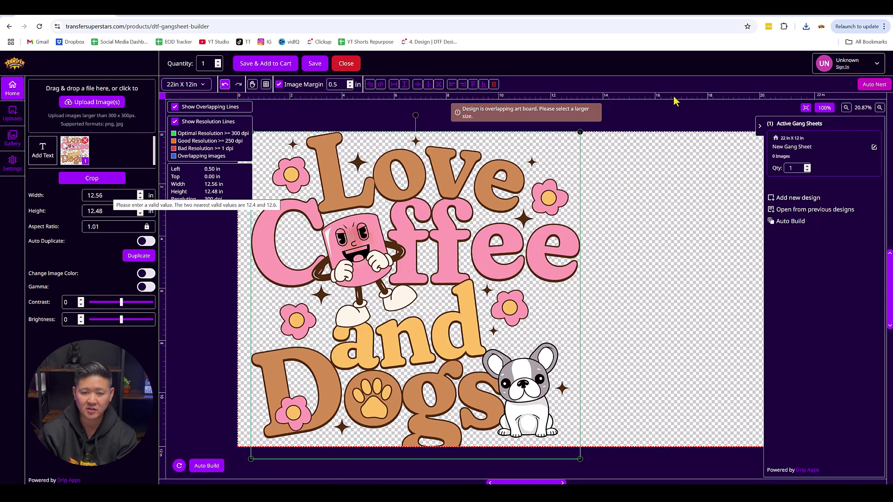
# - Set the placed design's width to 10.80 in and move it into the gang sheet's upper-left corner
pyautogui.doubleClick(131, 194)
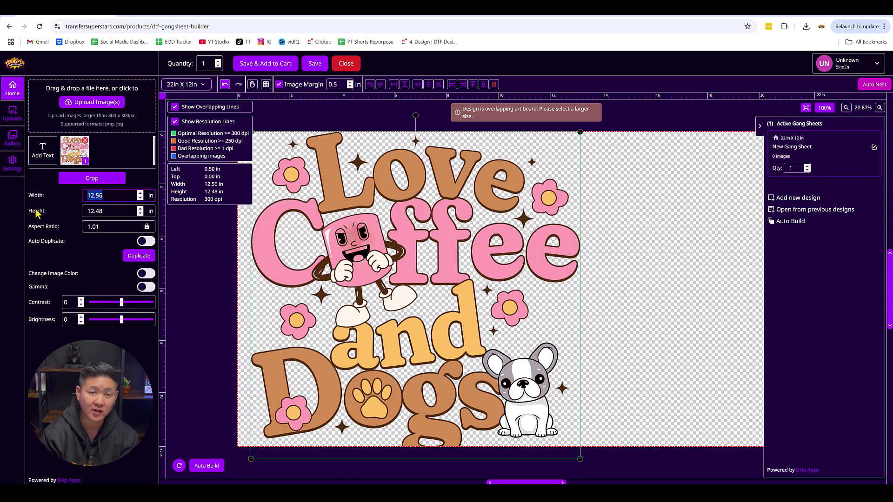
pyautogui.write('10.81')
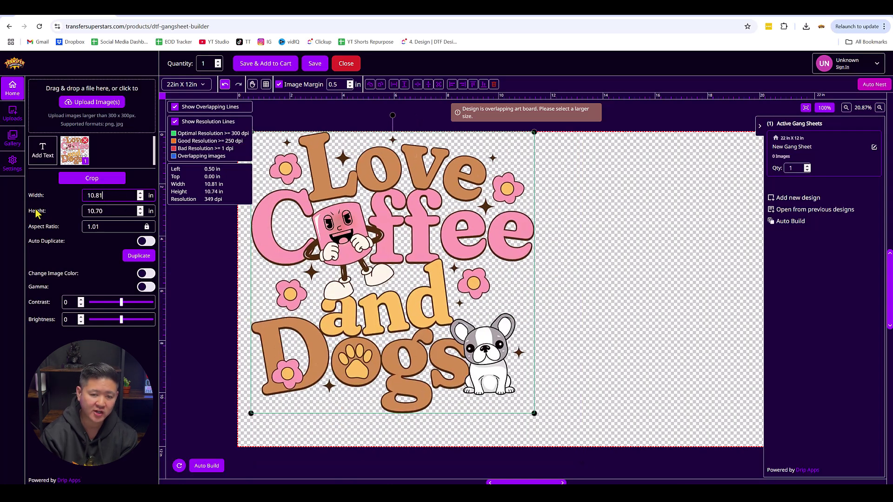
pyautogui.press('BackSpace')
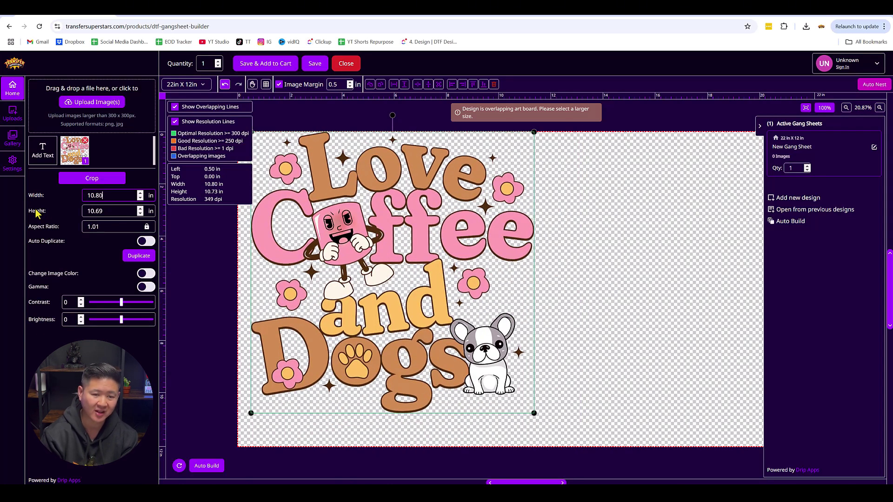
pyautogui.click(587, 251)
pyautogui.moveTo(531, 267); pyautogui.dragTo(514, 266)
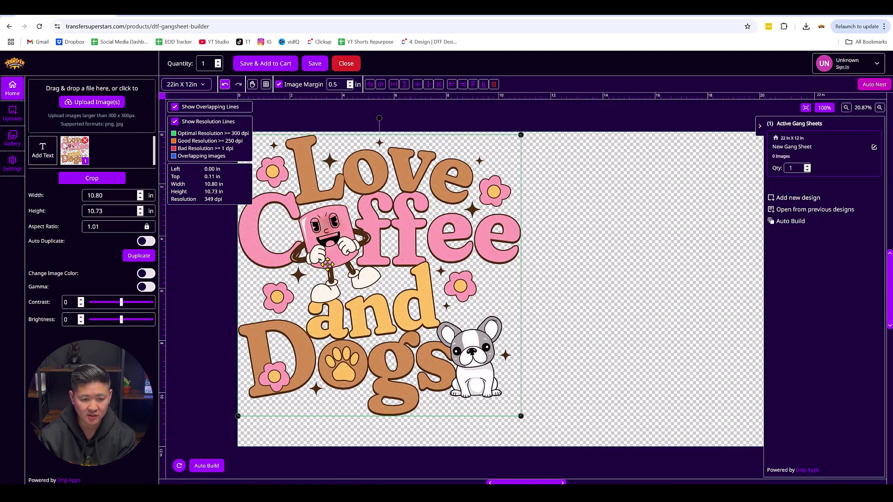
pyautogui.moveTo(393, 269)
pyautogui.mouseDown()
pyautogui.moveTo(542, 267)
pyautogui.moveTo(395, 267)
pyautogui.mouseUp()
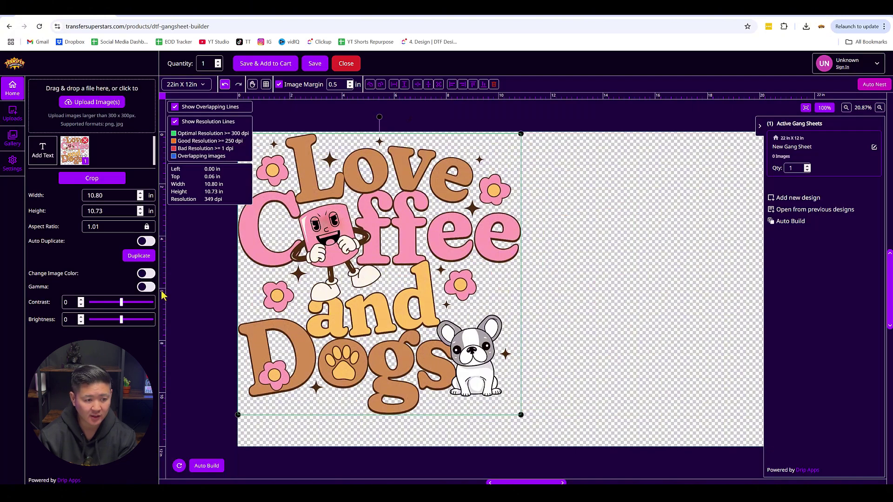
pyautogui.click(82, 160)
pyautogui.moveTo(482, 223); pyautogui.dragTo(668, 223)
pyautogui.press('Delete')
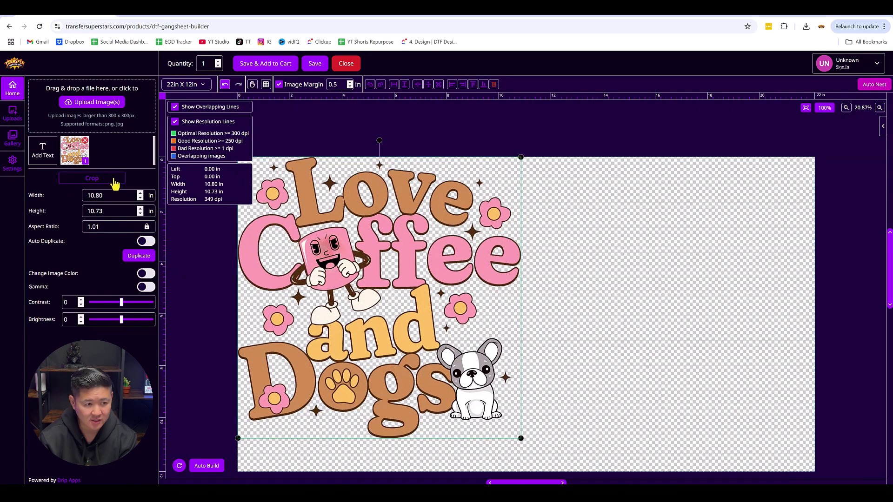
# - Add a second copy of the uploaded design beside the first and set its width to 10.8 in
pyautogui.click(75, 167)
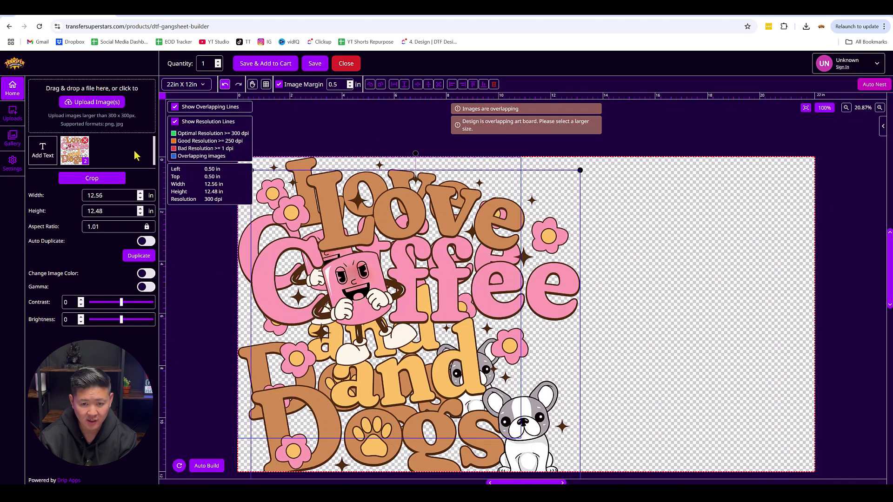
pyautogui.moveTo(472, 256); pyautogui.dragTo(713, 250)
pyautogui.doubleClick(115, 200)
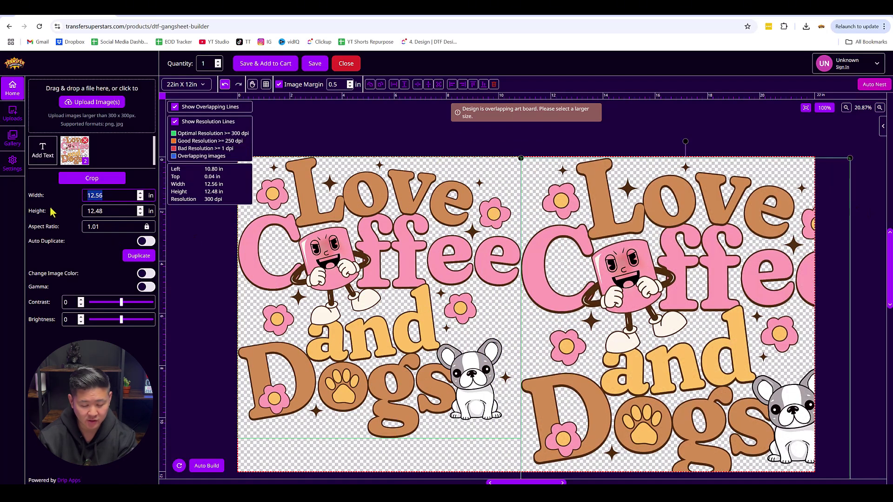
pyautogui.write('10.8')
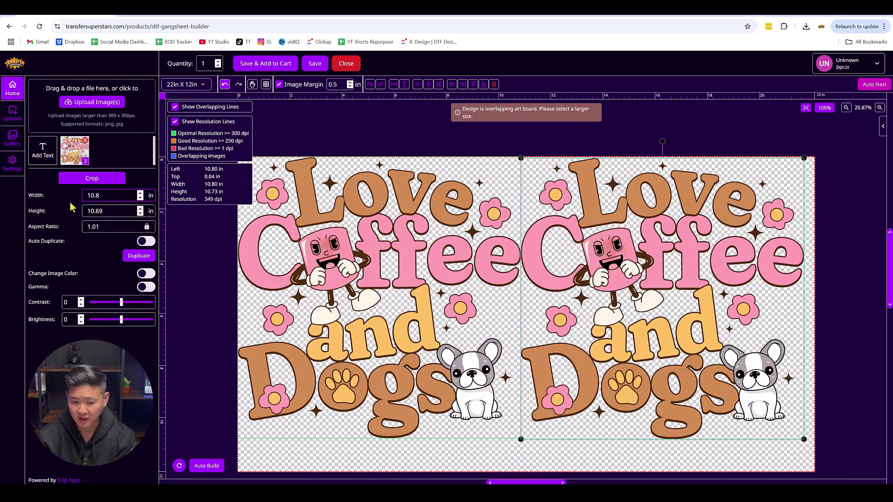
# - Move the second copy against the gang sheet's right edge, at 11.20 in from the left and 0.00 in from the top
pyautogui.click(363, 328)
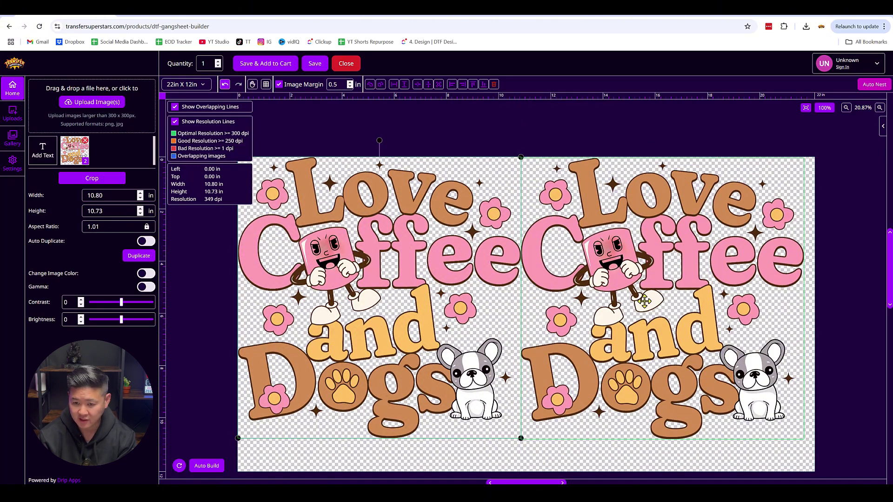
pyautogui.moveTo(644, 302); pyautogui.dragTo(655, 302)
pyautogui.click(563, 135)
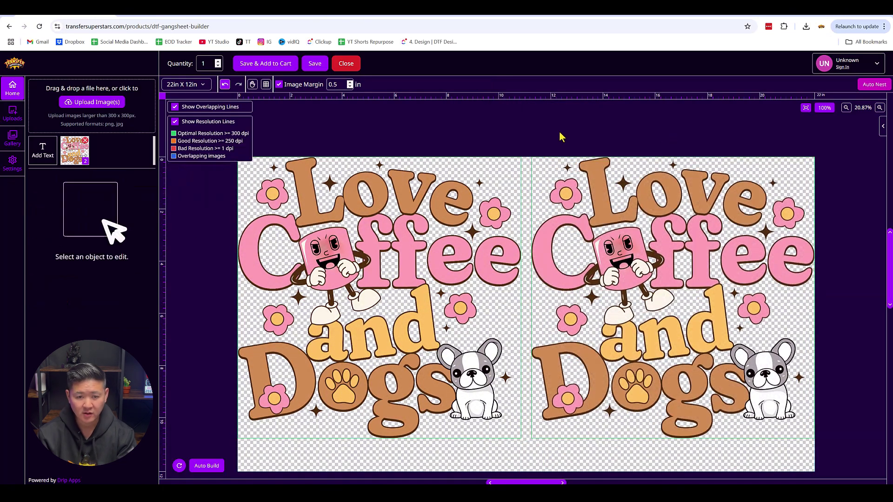
pyautogui.click(607, 222)
pyautogui.moveTo(619, 228); pyautogui.dragTo(645, 222)
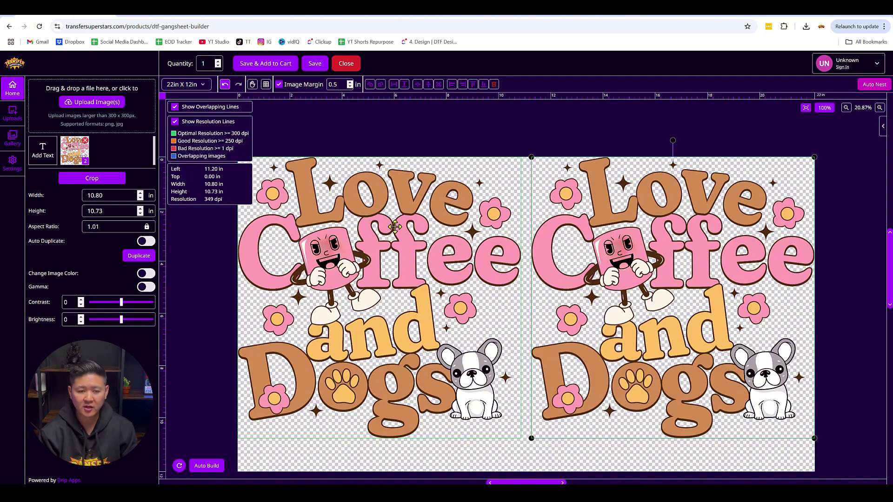
pyautogui.click(511, 135)
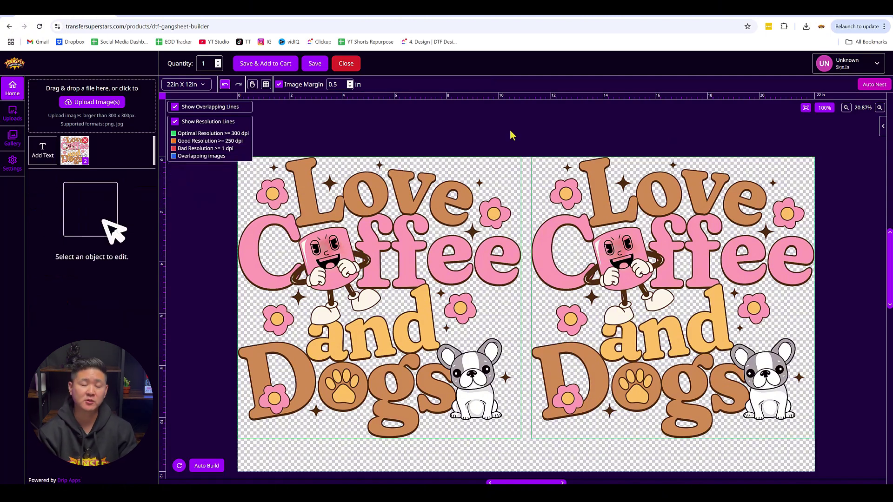